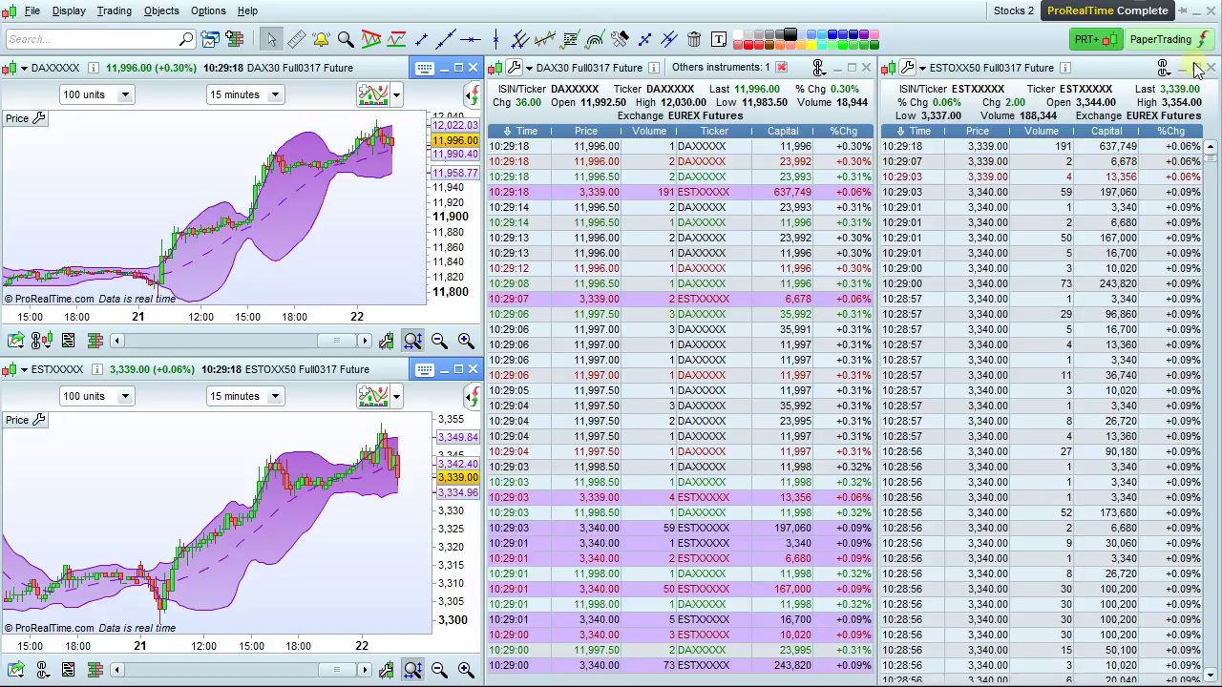
- Close the existing ESTOXX50 and DAX tick-by-tick lists
{"action": "mouse_move", "coordinate": [1208, 164]}
{"action": "left_mouse_down"}
{"action": "mouse_move", "coordinate": [1207, 673]}
{"action": "mouse_move", "coordinate": [1205, 105]}
{"action": "left_mouse_up"}
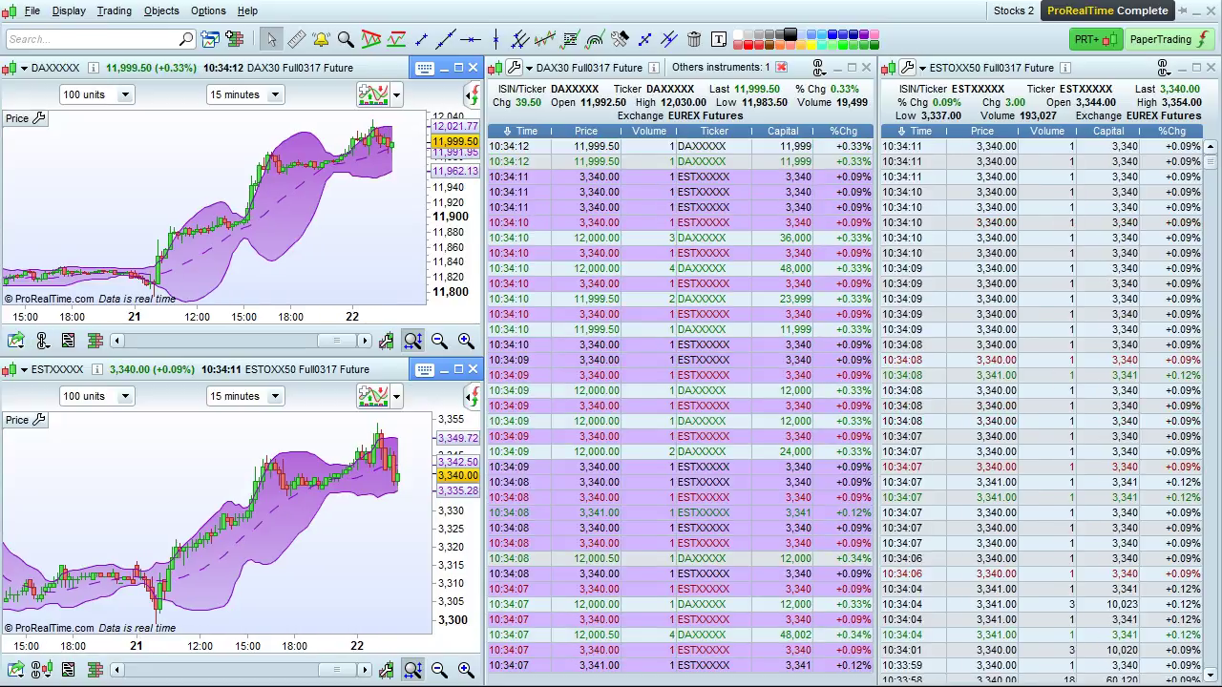
{"action": "left_click", "coordinate": [1211, 67]}
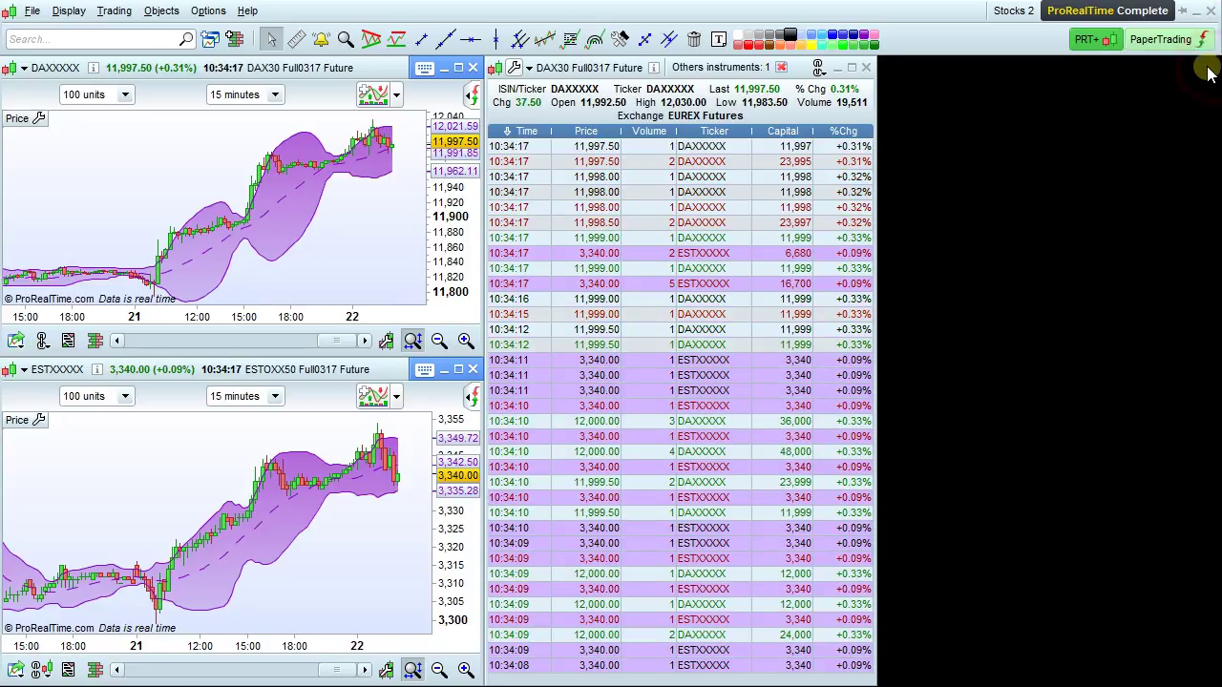
{"action": "left_click", "coordinate": [865, 66]}
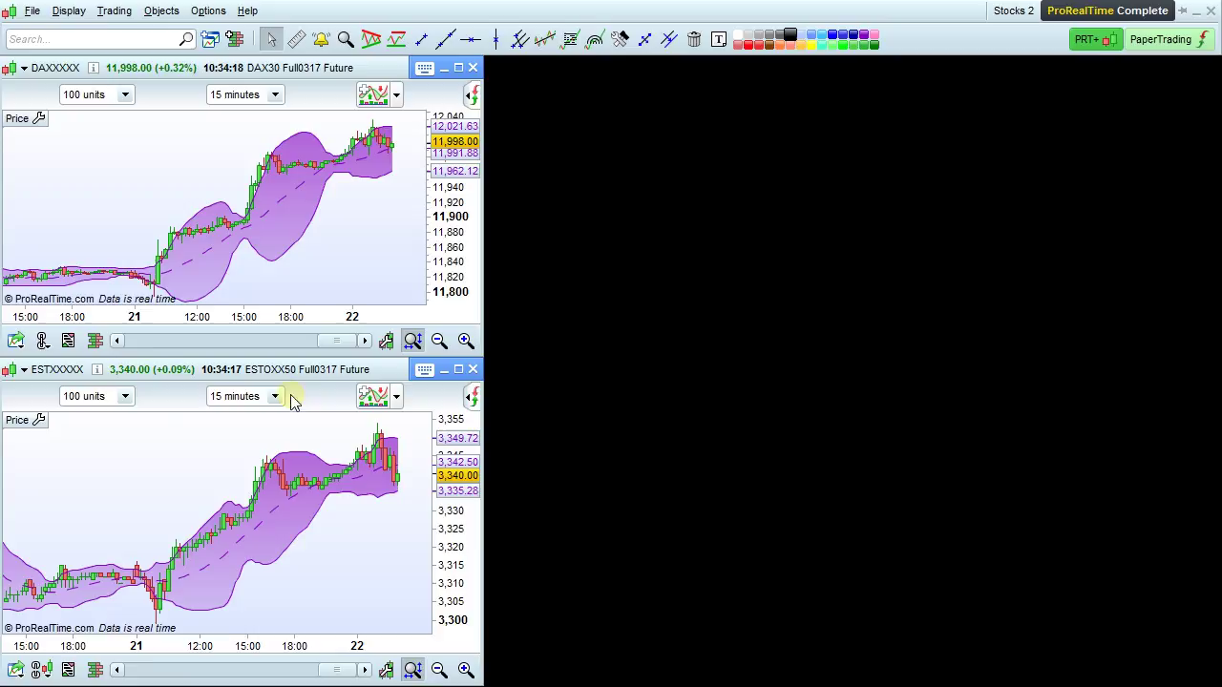
- Open a new ESTOXX50 tick-by-tick list and move it up beside the charts
{"action": "left_click", "coordinate": [67, 673]}
{"action": "left_click", "coordinate": [748, 187]}
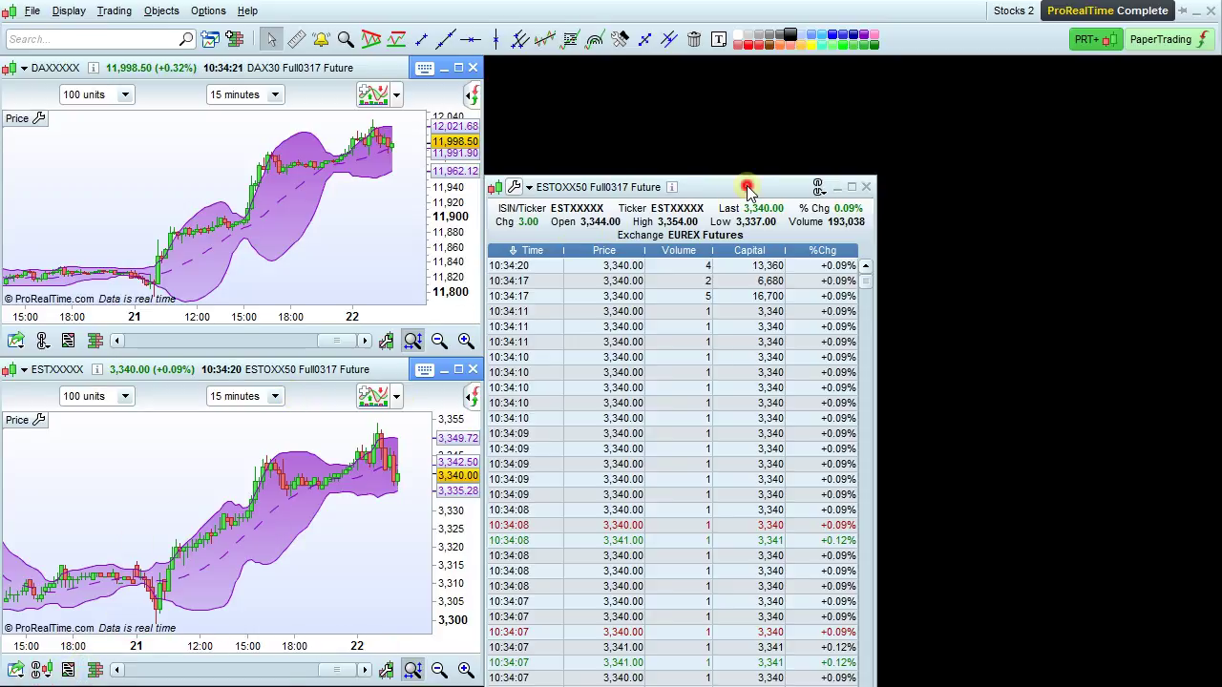
{"action": "left_click_drag", "start_coordinate": [747, 187], "coordinate": [751, 65]}
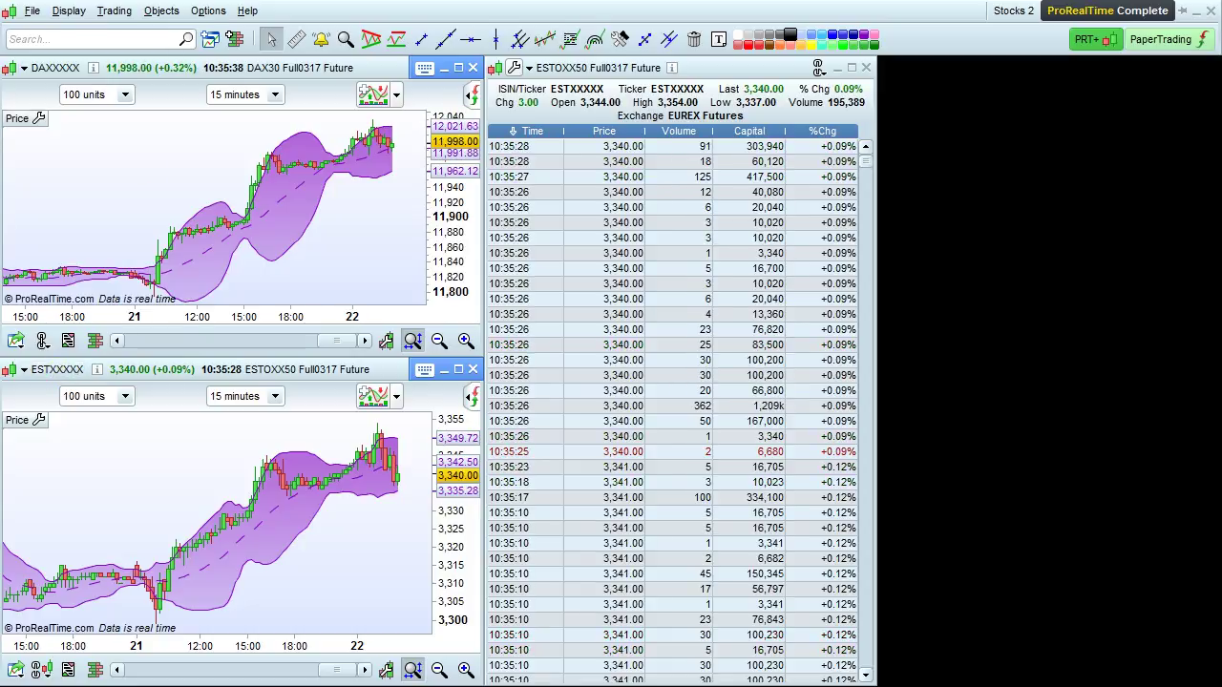
- Open a DAX30 tick-by-tick list from the DAX chart menu, placed right of ESTOXX50
{"action": "right_click", "coordinate": [128, 166]}
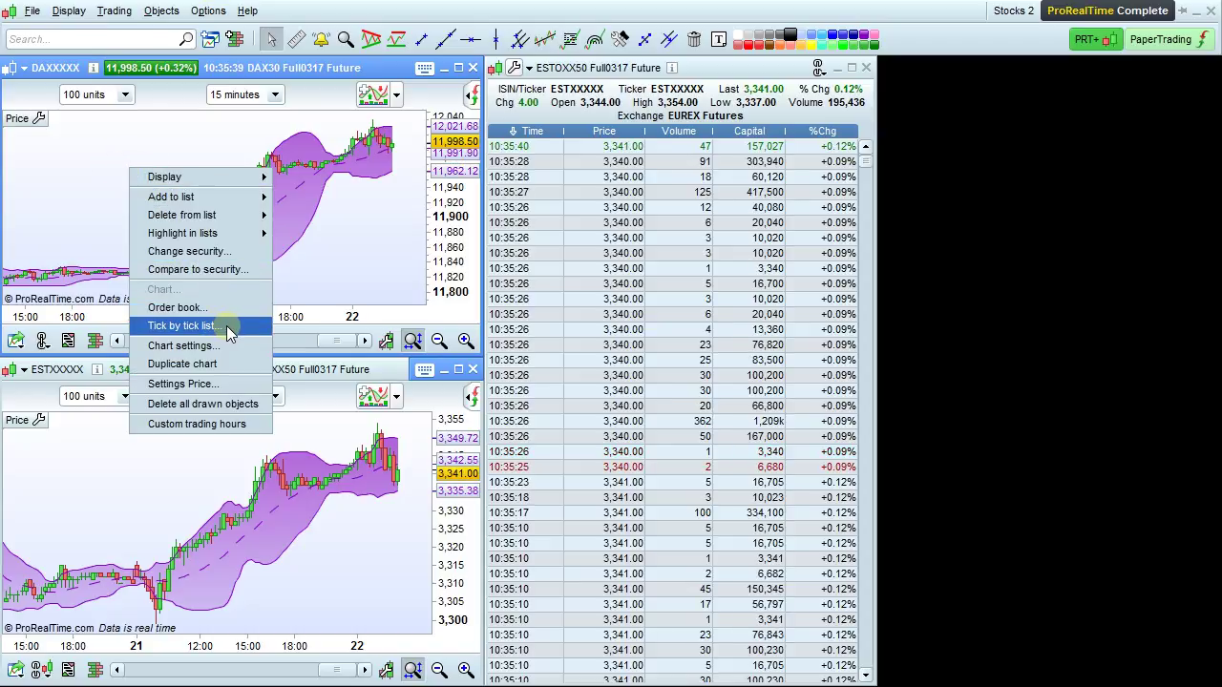
{"action": "left_click", "coordinate": [181, 325]}
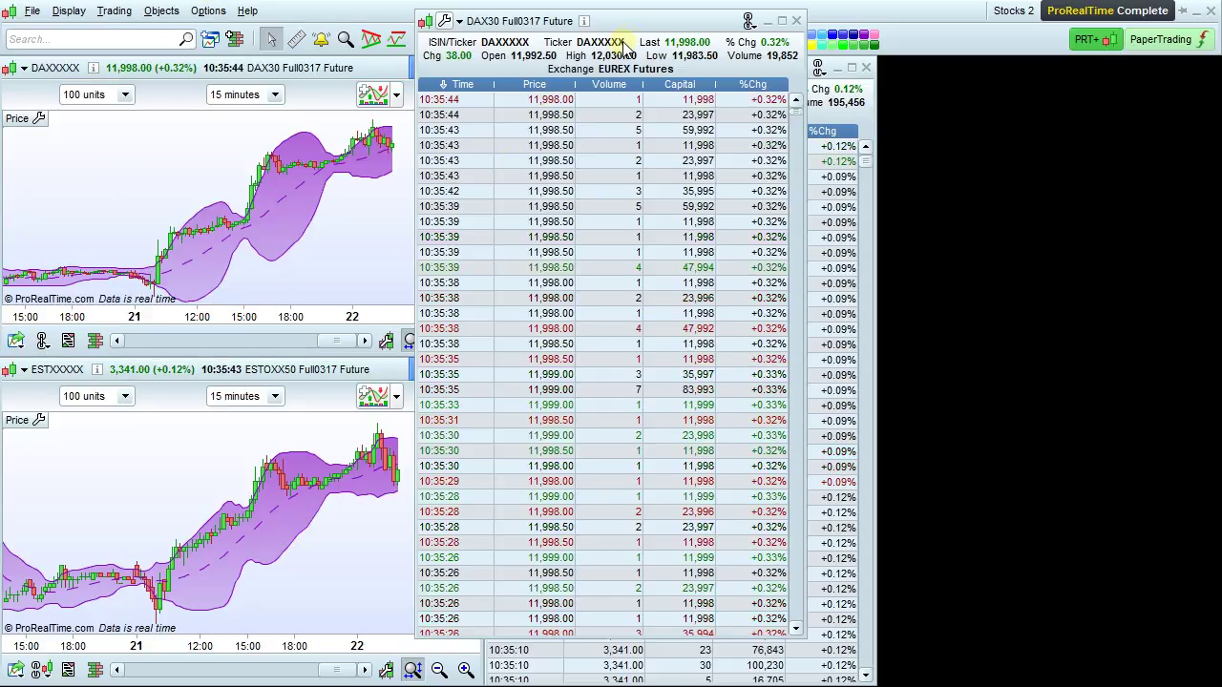
{"action": "left_click_drag", "start_coordinate": [633, 31], "coordinate": [1003, 67]}
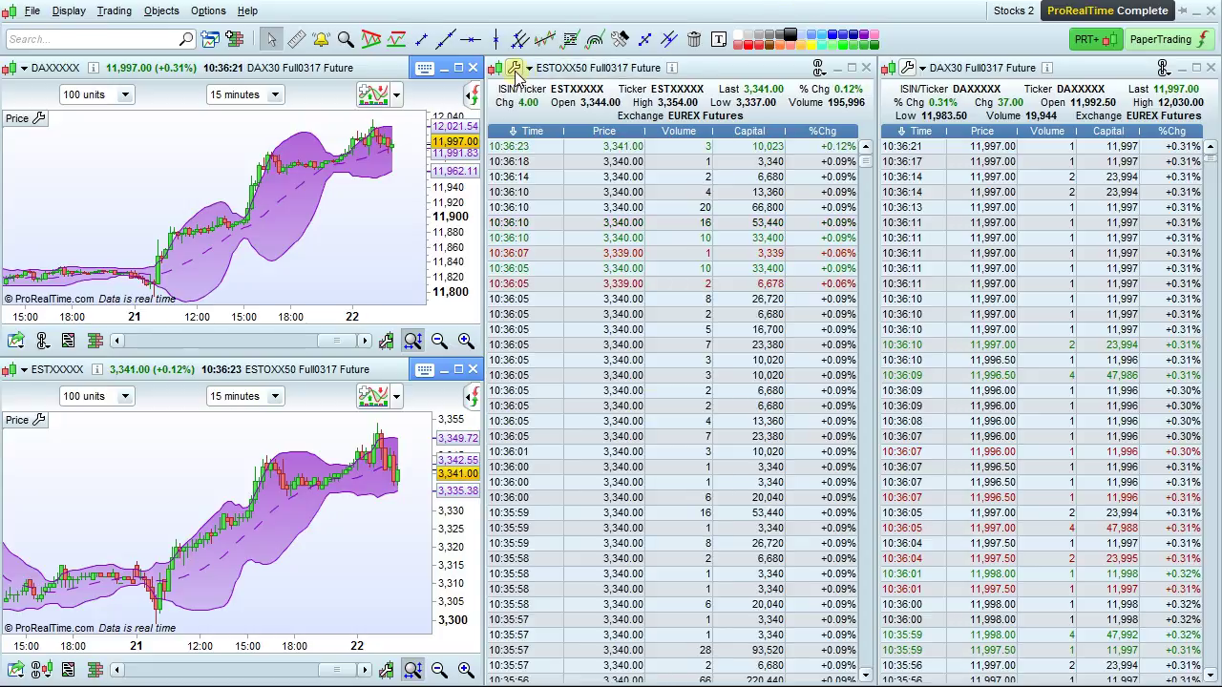
- In the ESTOXX50 list settings, untick Ticker, ISIN/Ticker, Last, % Chg and Chg
{"action": "left_click", "coordinate": [514, 71]}
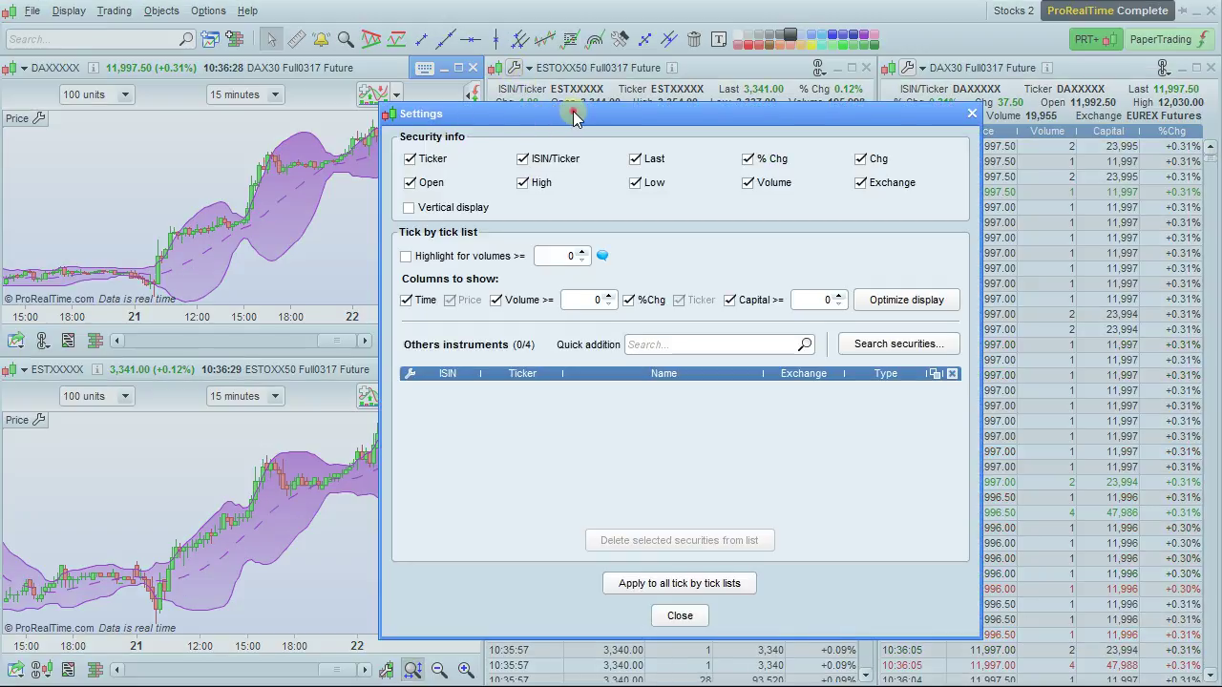
{"action": "left_click_drag", "start_coordinate": [573, 118], "coordinate": [594, 141]}
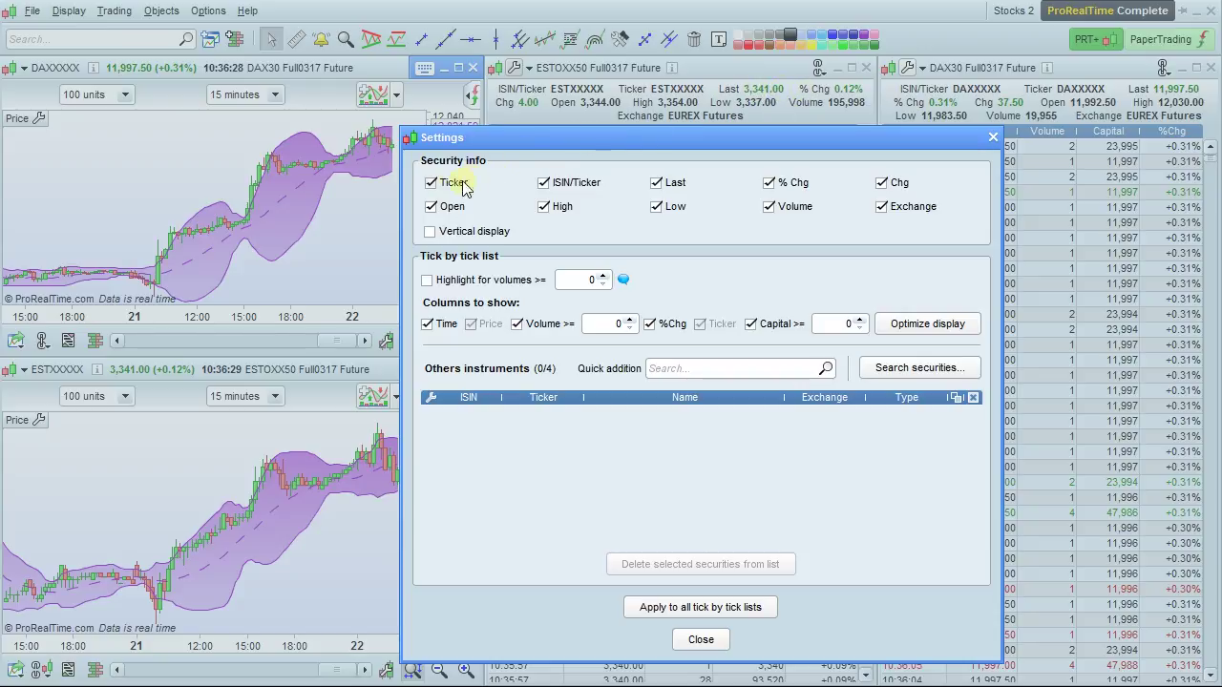
{"action": "left_click", "coordinate": [439, 185]}
{"action": "left_click", "coordinate": [549, 184]}
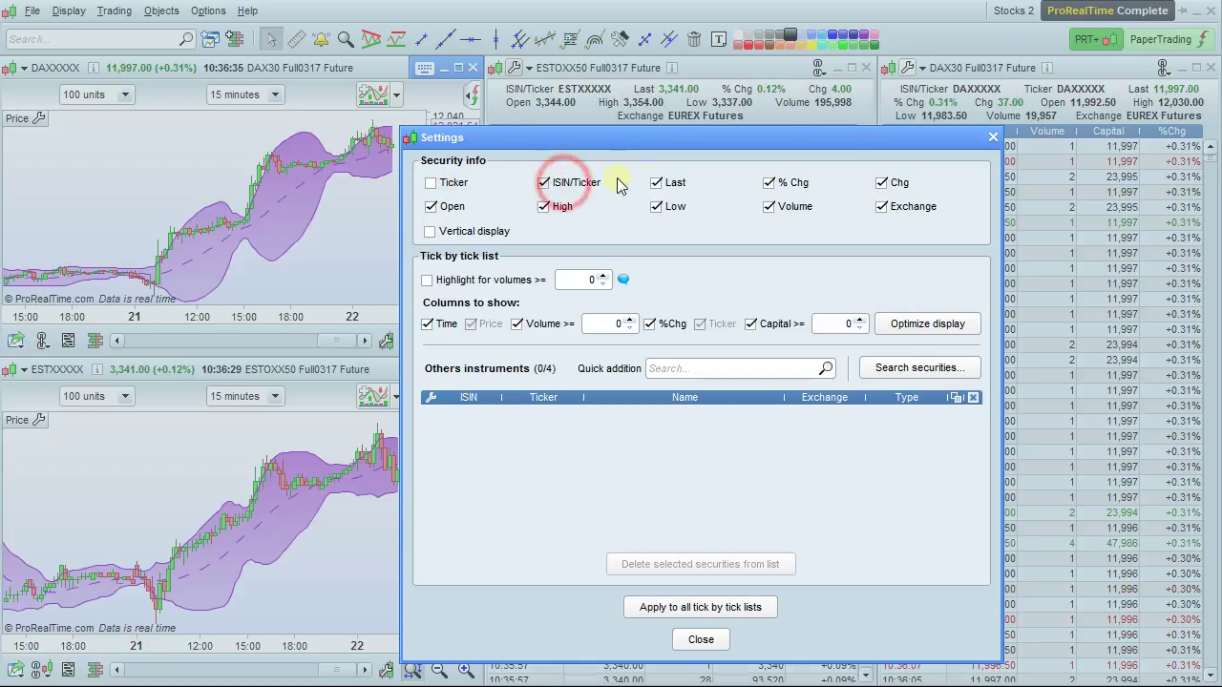
{"action": "left_click", "coordinate": [659, 184]}
{"action": "left_click", "coordinate": [770, 183]}
{"action": "left_click", "coordinate": [881, 183]}
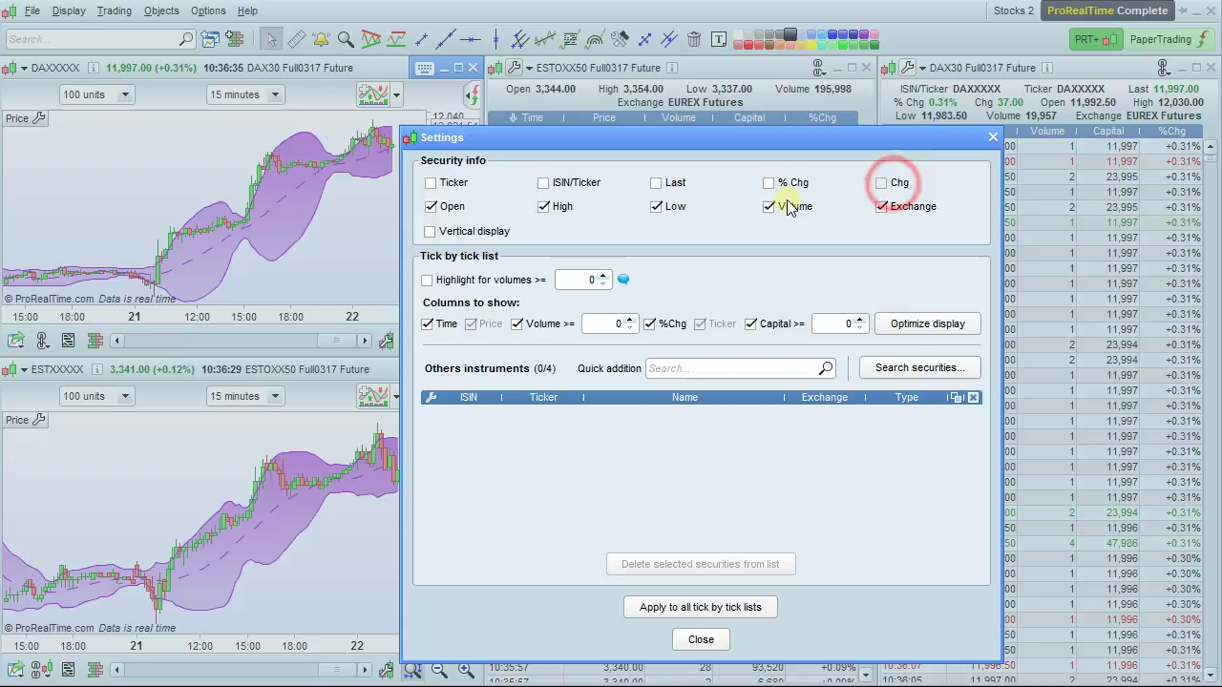
- Untick the Open, High, Low, Volume and Exchange security info fields
{"action": "left_click", "coordinate": [431, 207]}
{"action": "left_click", "coordinate": [544, 208]}
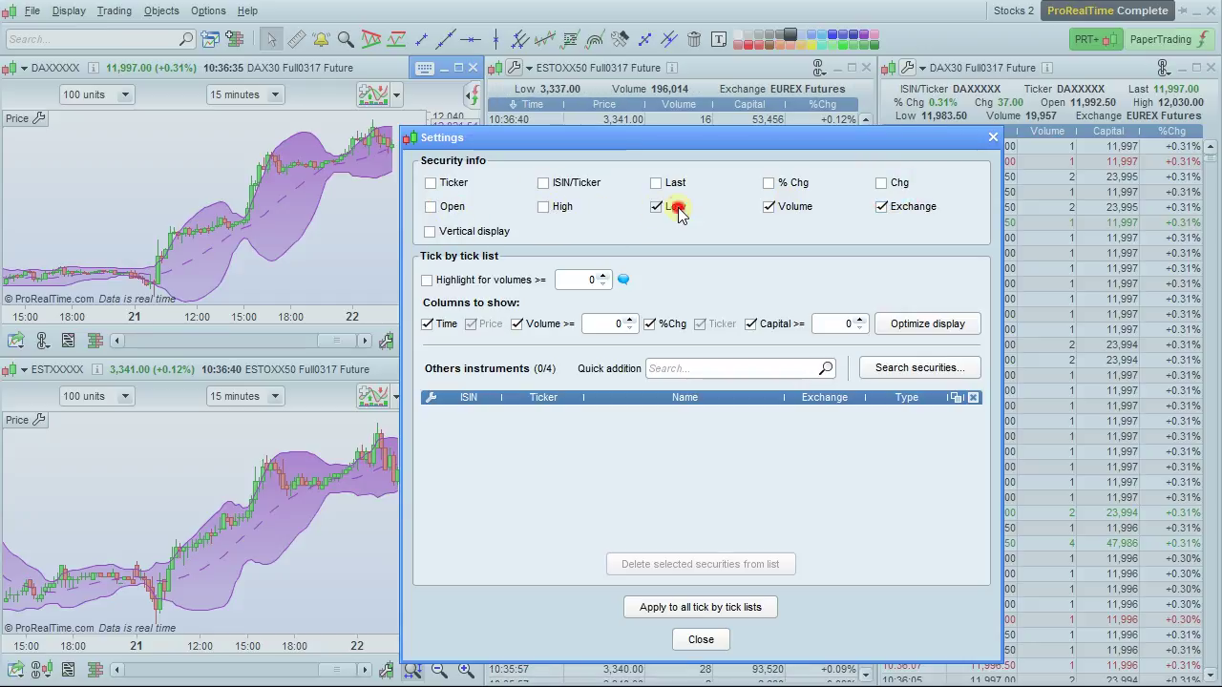
{"action": "left_click", "coordinate": [673, 208]}
{"action": "left_click", "coordinate": [781, 208]}
{"action": "left_click", "coordinate": [881, 207]}
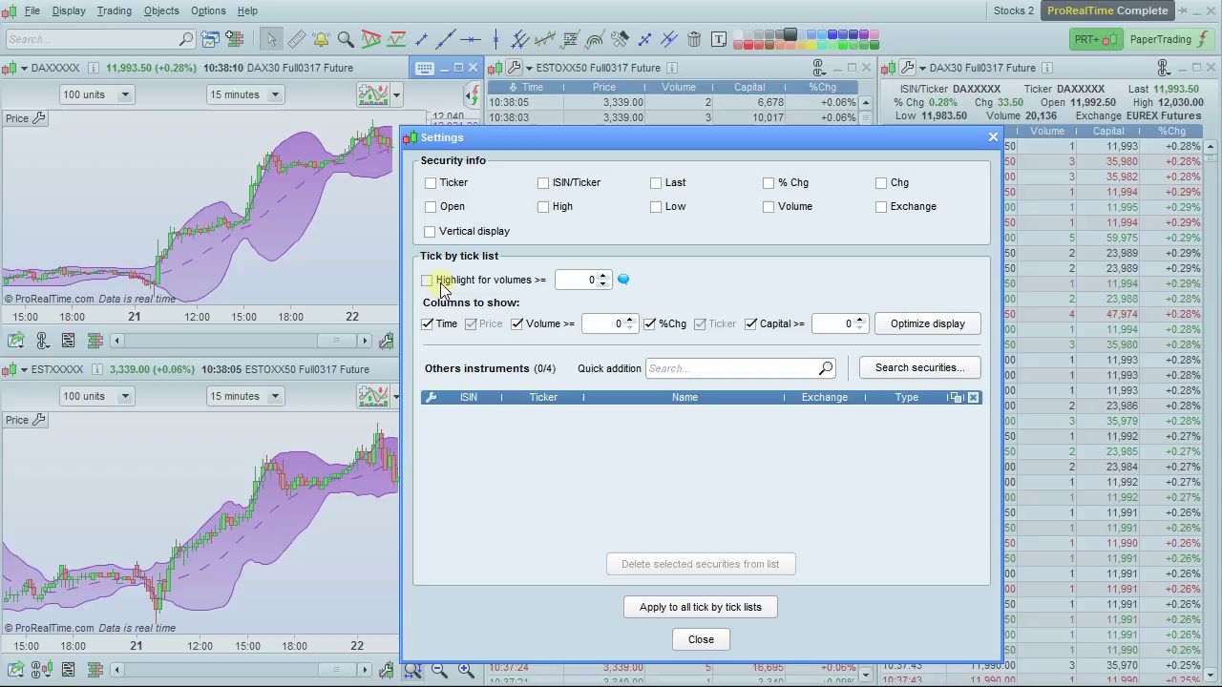
- Highlight trades with volume 10 or more, test the column checkboxes, then optimize the display
{"action": "left_click", "coordinate": [430, 280]}
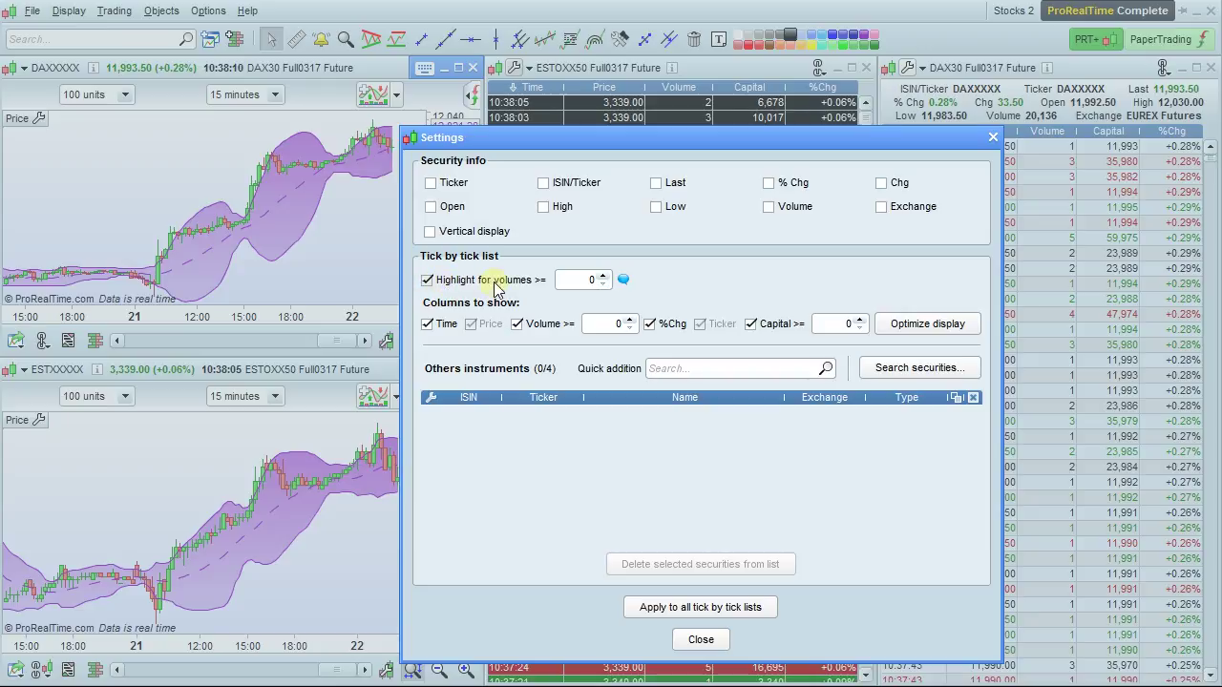
{"action": "double_click", "coordinate": [571, 280]}
{"action": "type", "text": "10"}
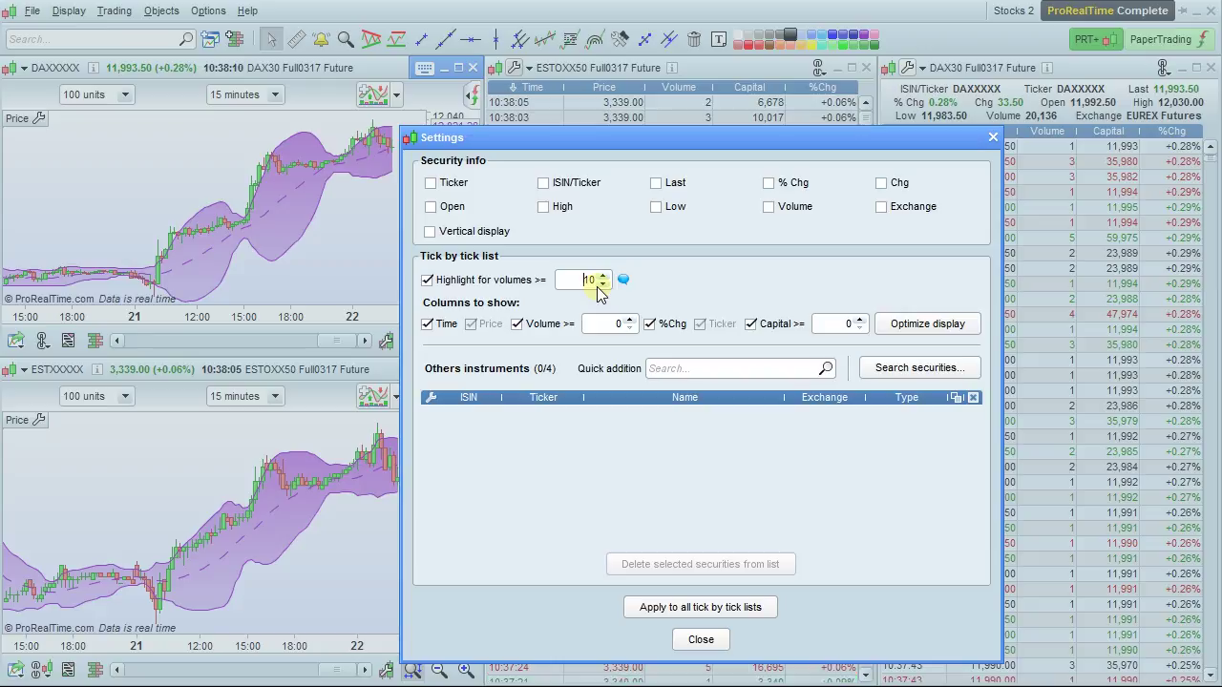
{"action": "left_click", "coordinate": [428, 324]}
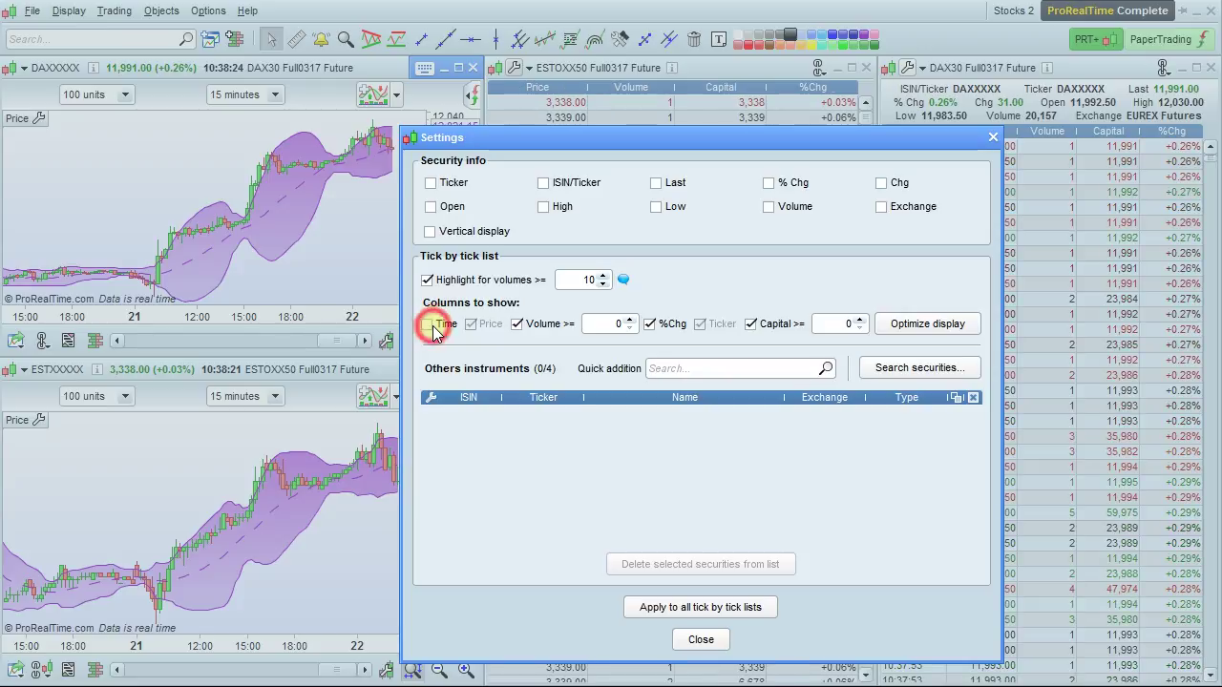
{"action": "left_click", "coordinate": [428, 325]}
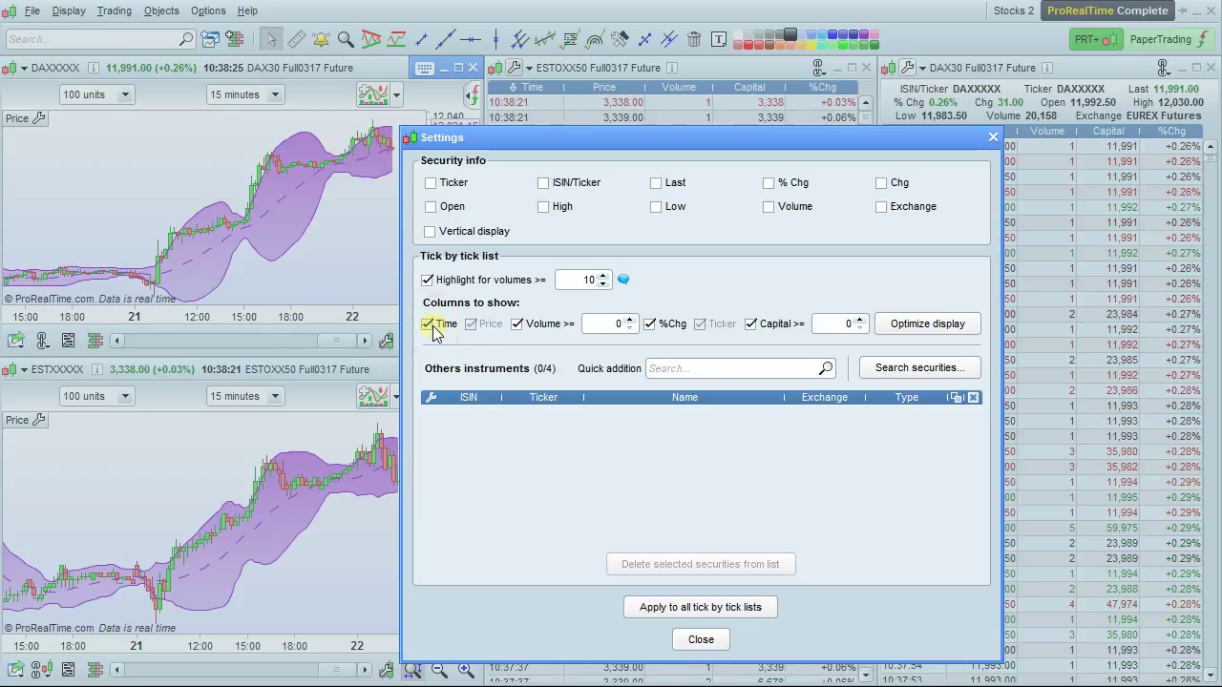
{"action": "left_click", "coordinate": [517, 324]}
{"action": "left_click", "coordinate": [517, 324]}
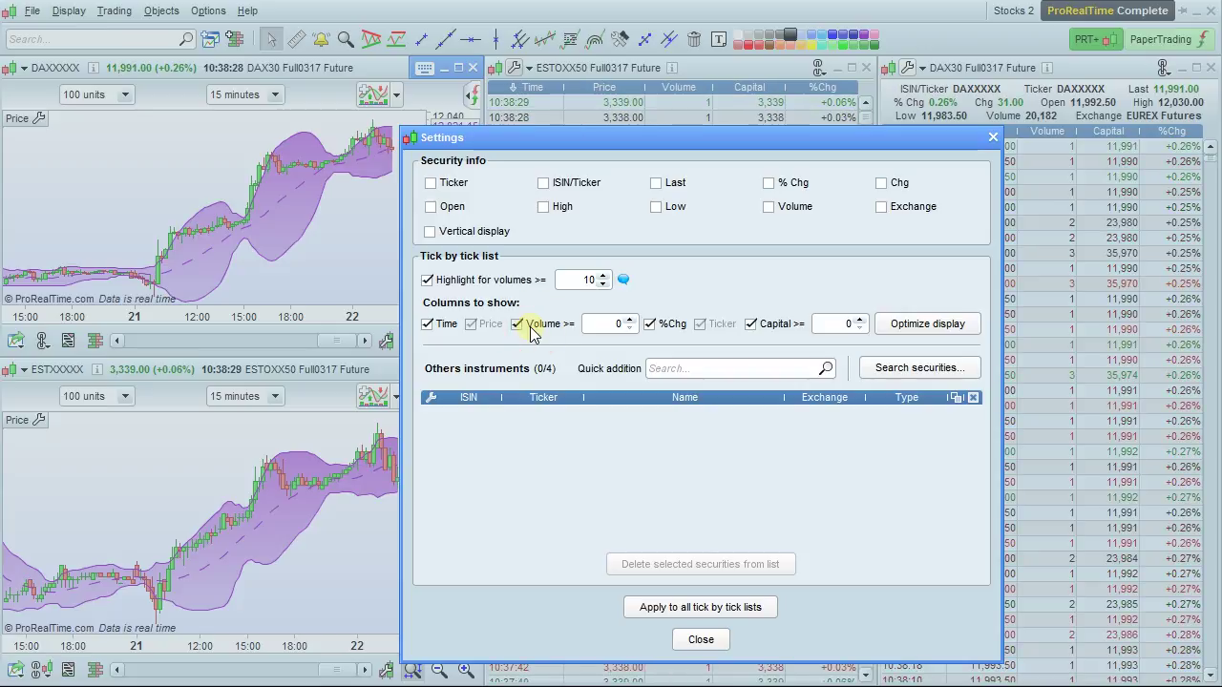
{"action": "left_click", "coordinate": [652, 325]}
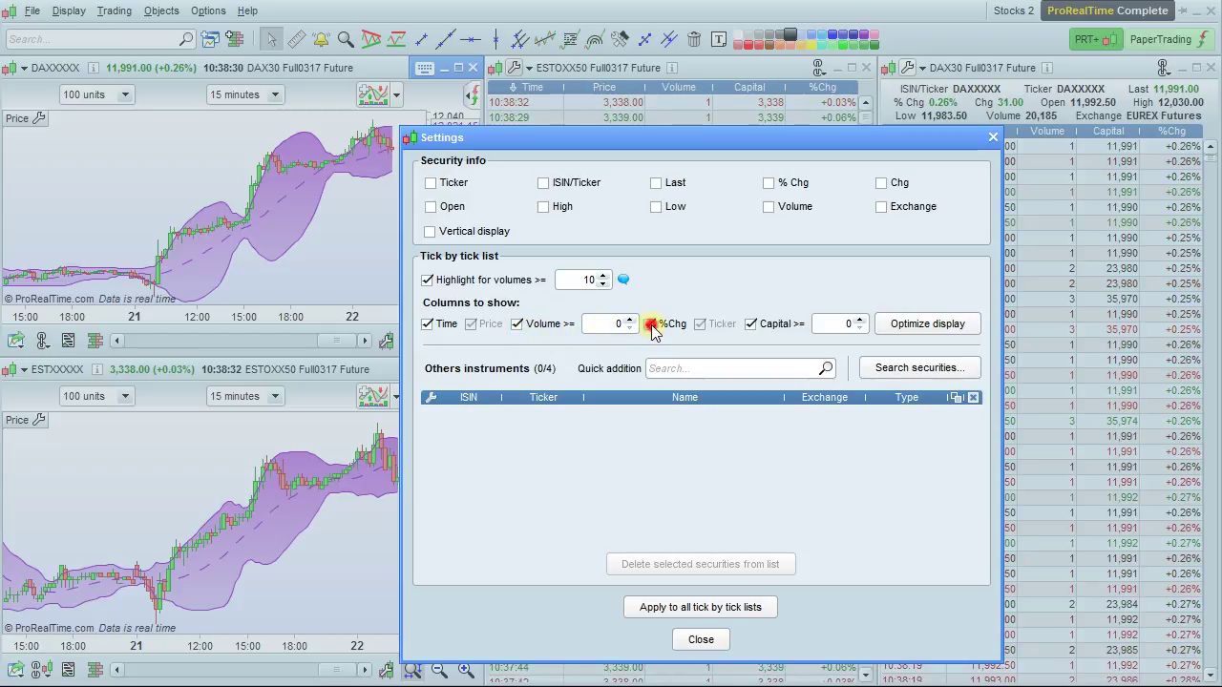
{"action": "left_click", "coordinate": [658, 325]}
{"action": "left_click", "coordinate": [702, 326]}
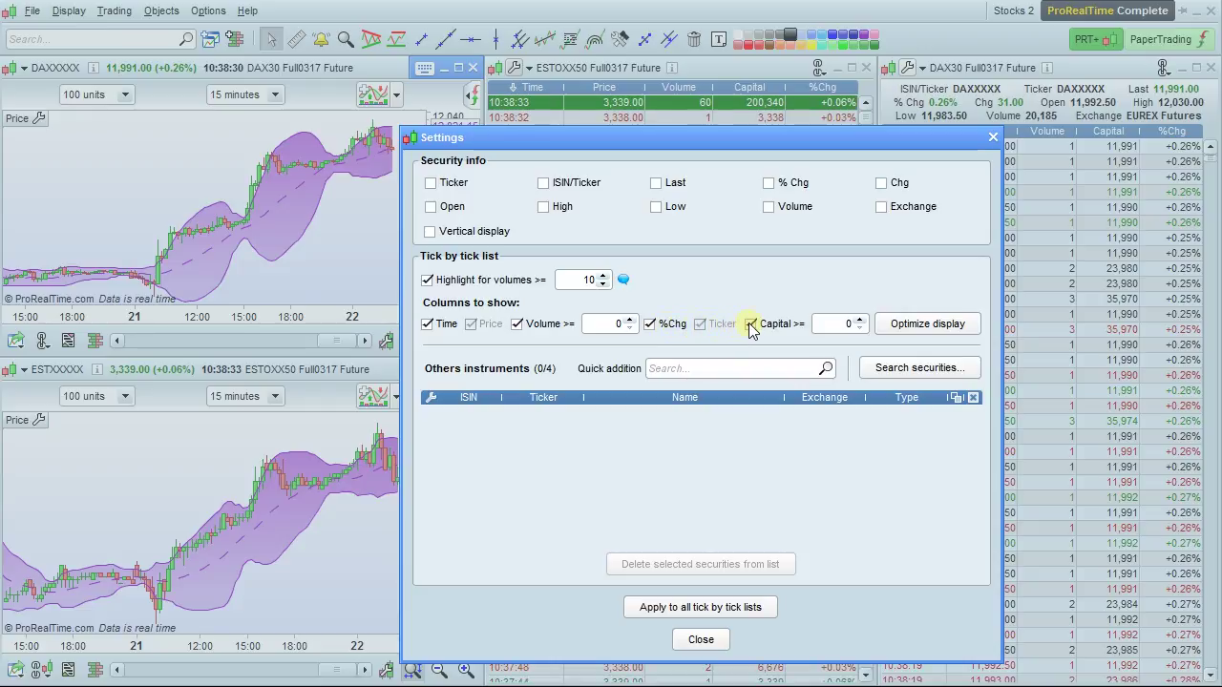
{"action": "left_click", "coordinate": [905, 329]}
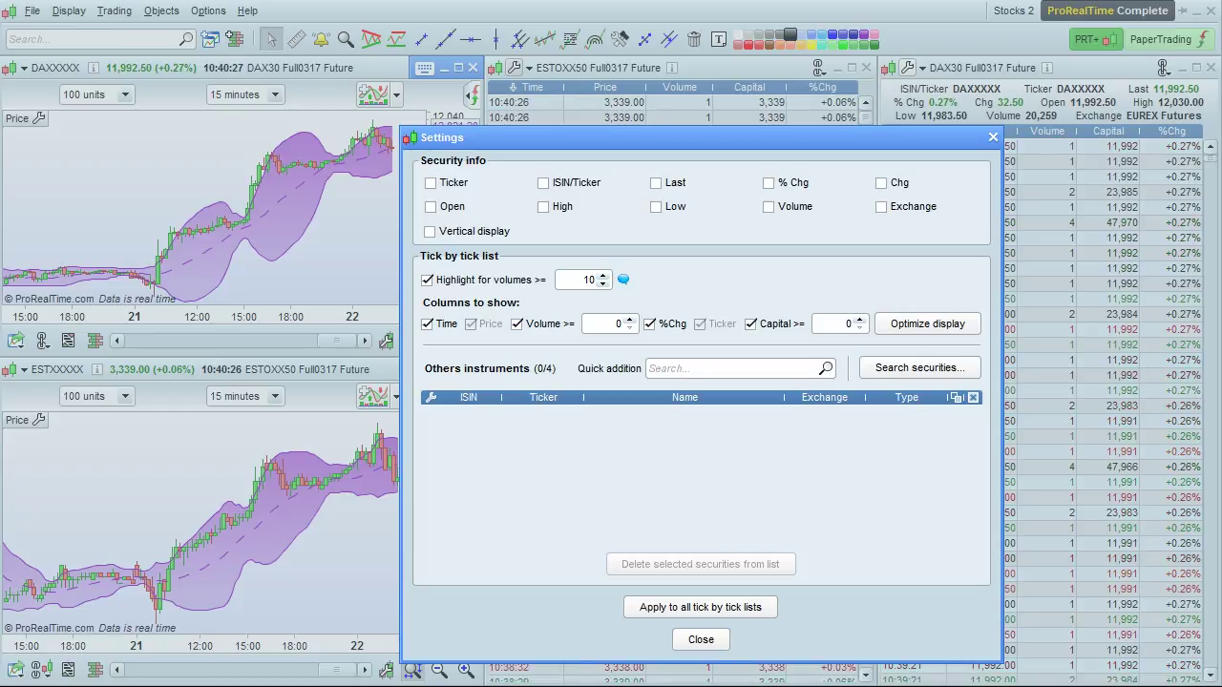
- Set the minimum volume filter to 5 and close the settings window
{"action": "double_click", "coordinate": [605, 323]}
{"action": "type", "text": "5"}
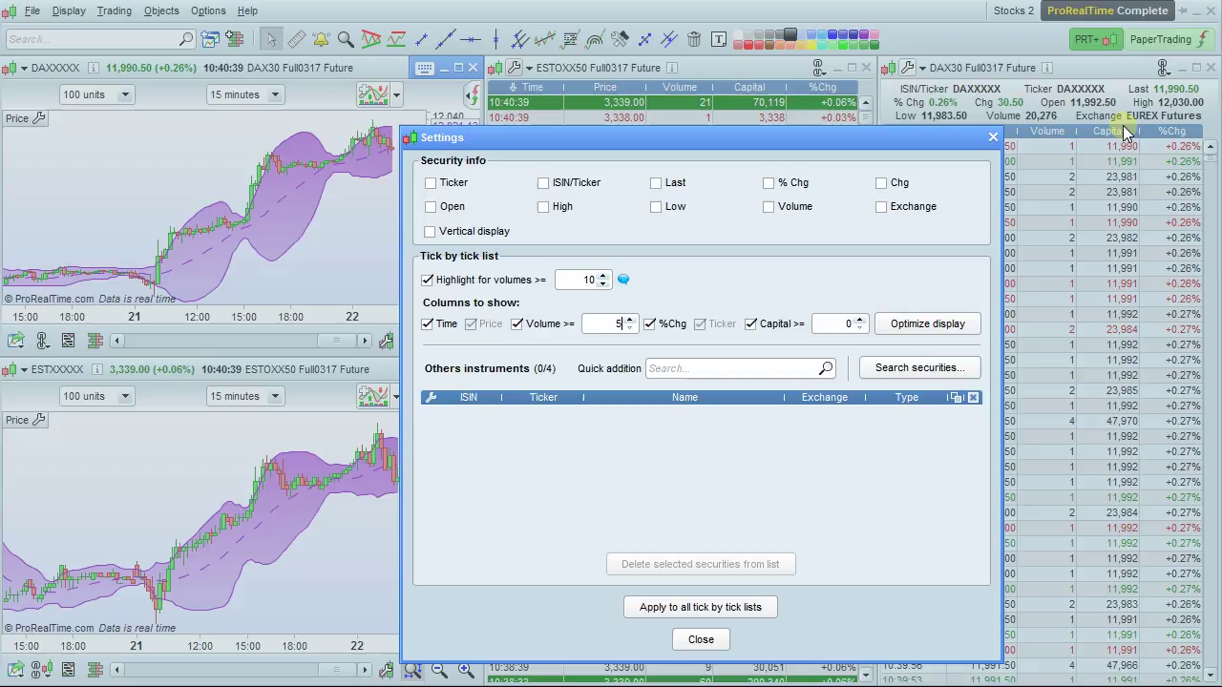
{"action": "left_click", "coordinate": [928, 484]}
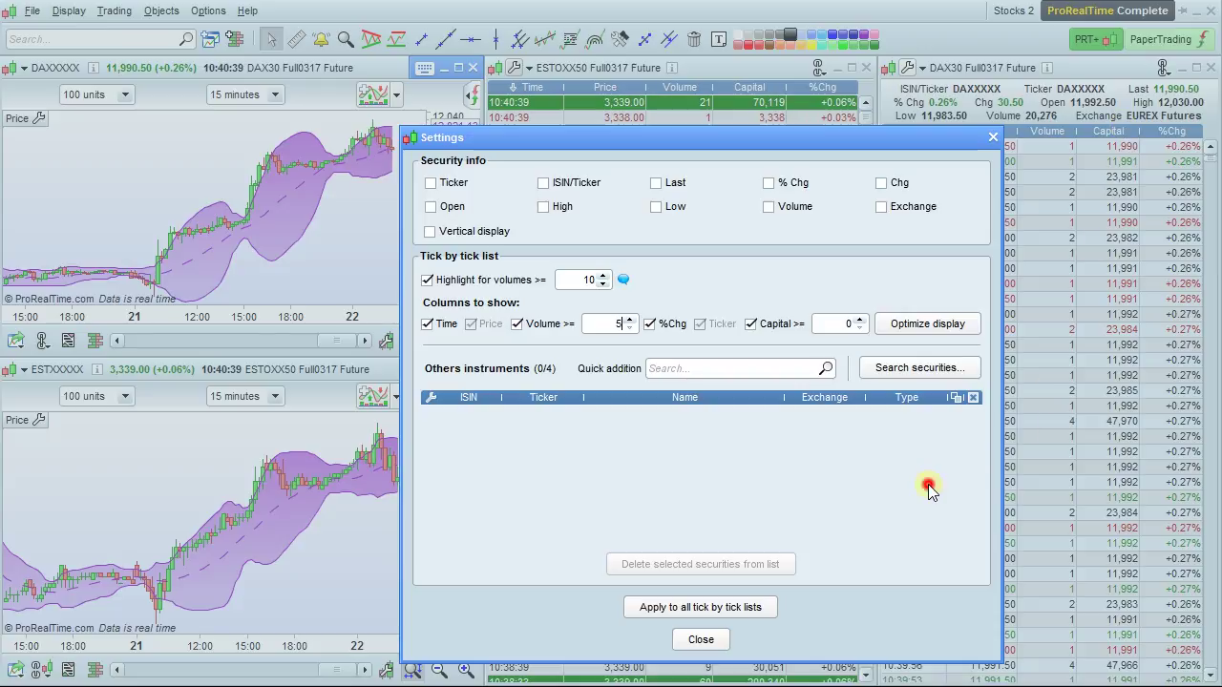
{"action": "left_click", "coordinate": [844, 322]}
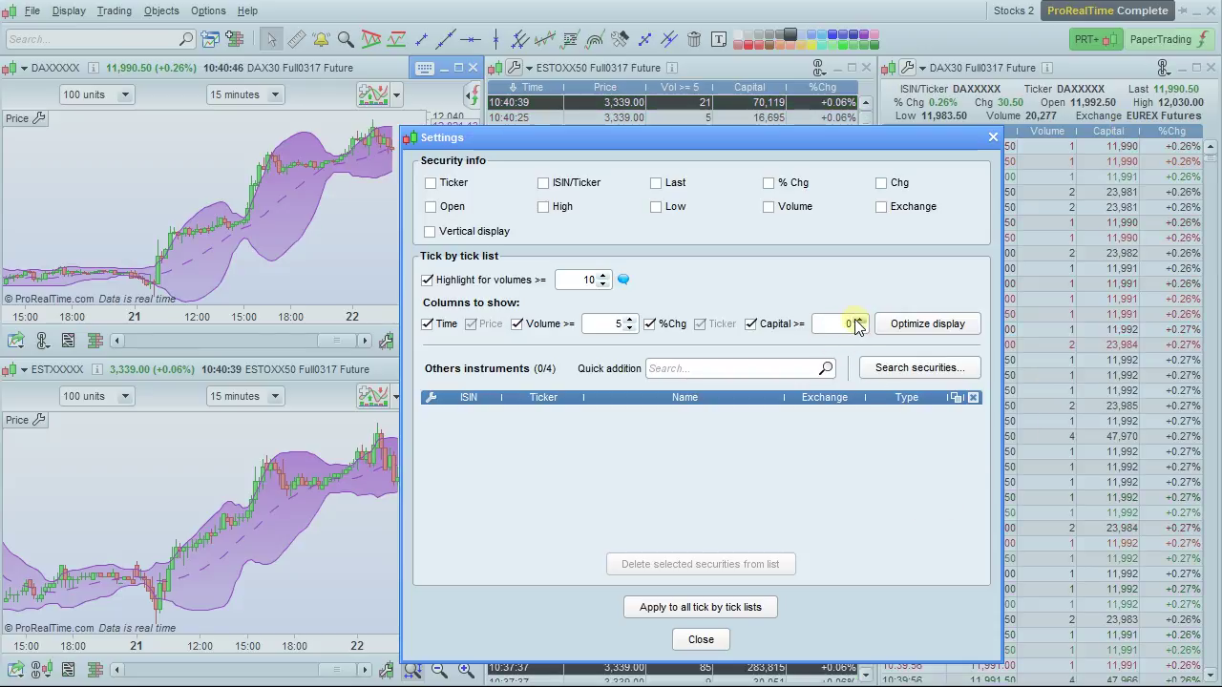
{"action": "left_click", "coordinate": [823, 484]}
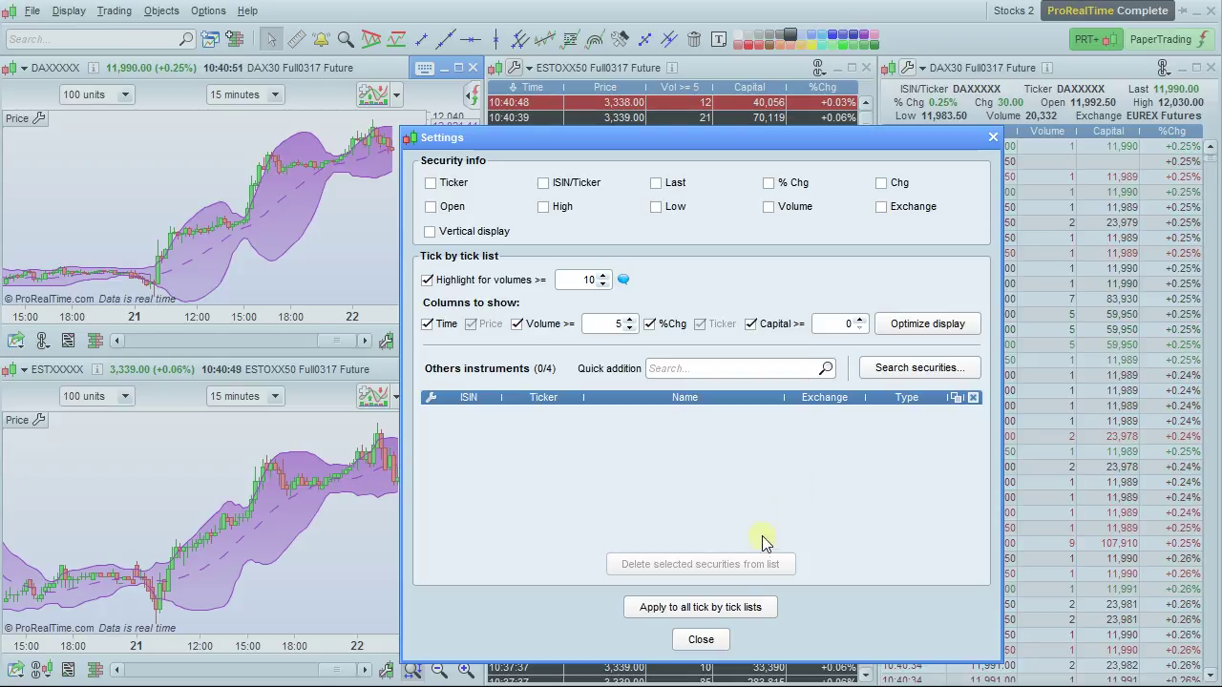
{"action": "left_click", "coordinate": [714, 645]}
- Close the settings to view the ESTOXX50 list filtered to 5+ lot trades
{"action": "left_click", "coordinate": [714, 645]}
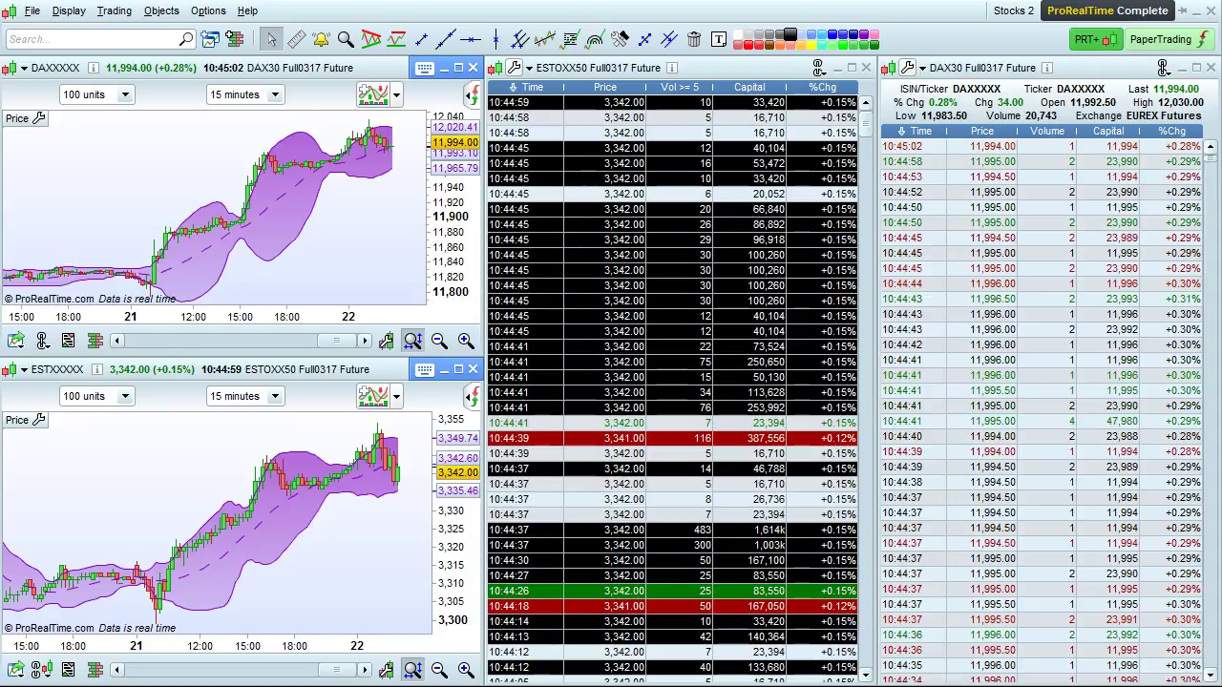
- Set the ESTOXX50 highlight threshold to 0, untick the Volume ≥ filter, and close settings
{"action": "left_click", "coordinate": [515, 69]}
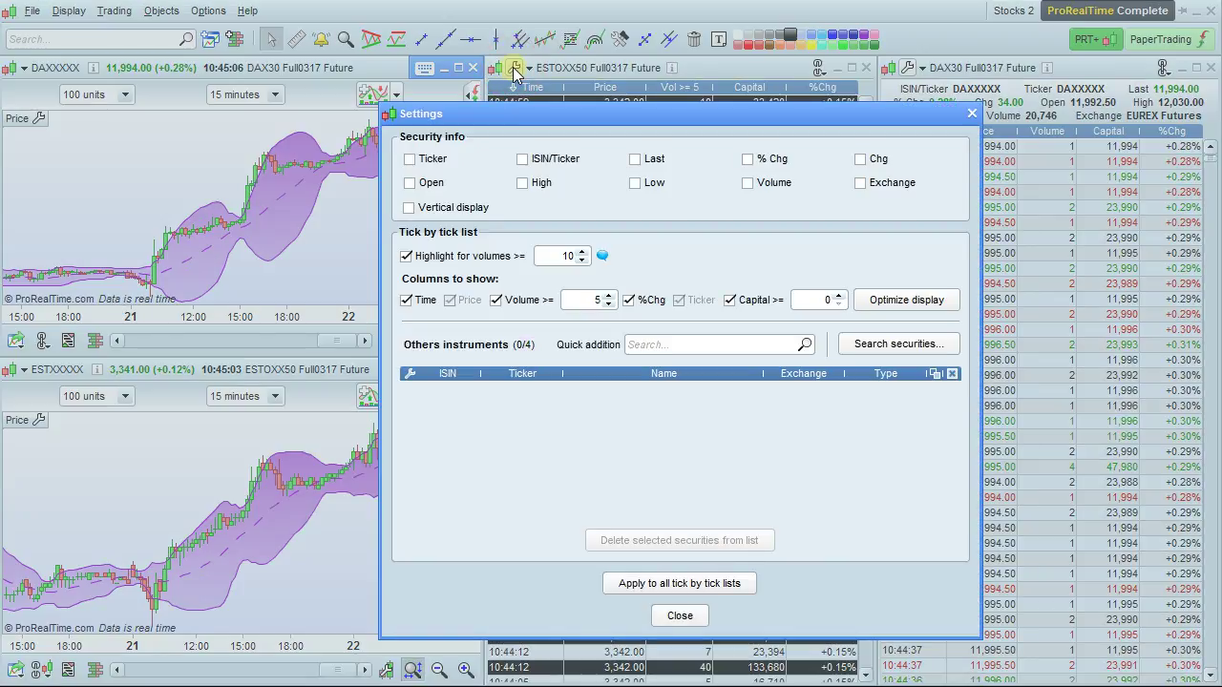
{"action": "double_click", "coordinate": [548, 251]}
{"action": "key", "text": "Left"}
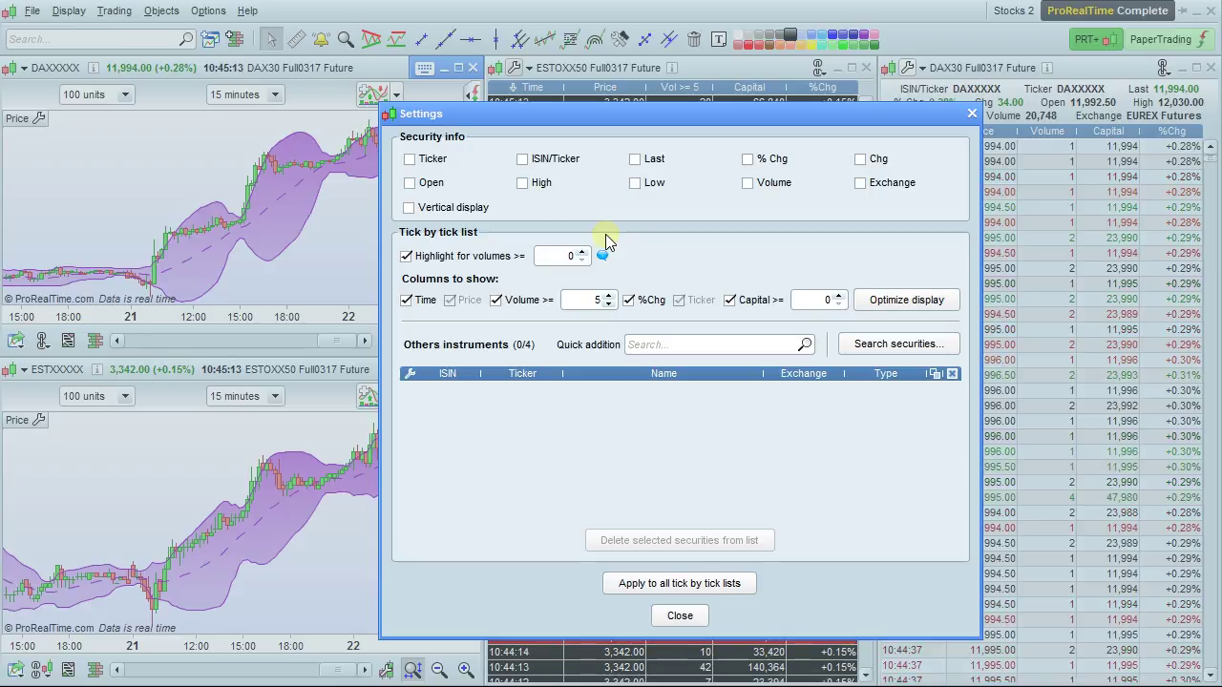
{"action": "left_click", "coordinate": [498, 302]}
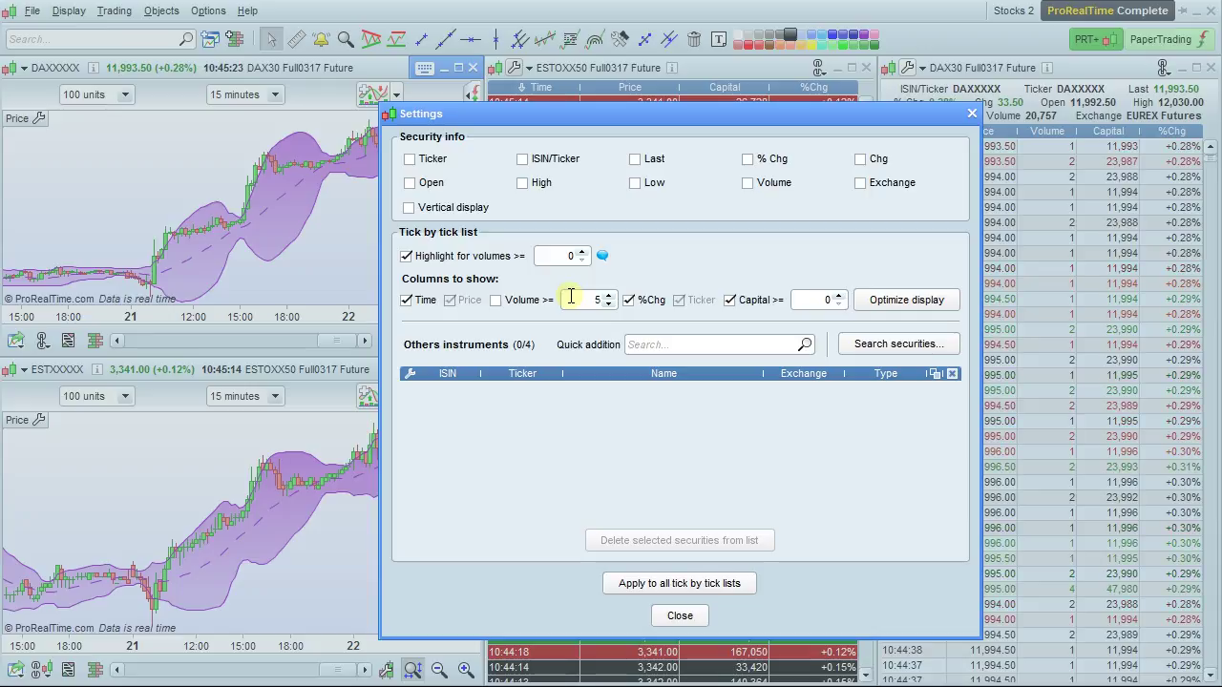
{"action": "left_click", "coordinate": [679, 616]}
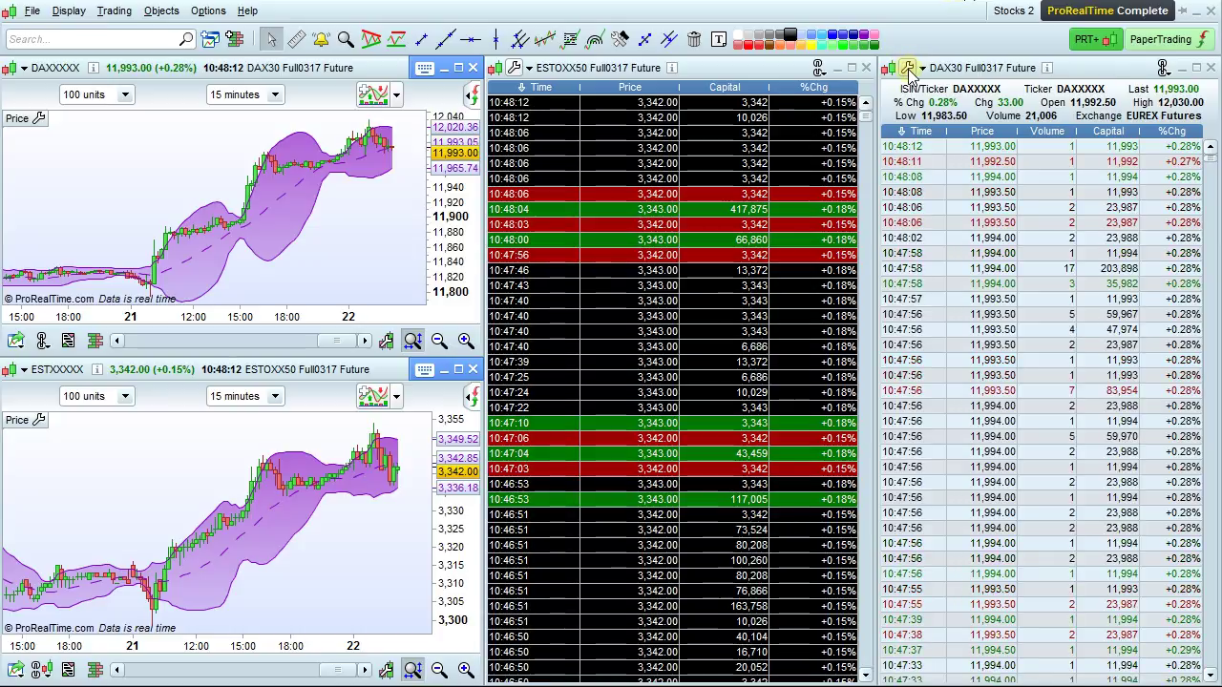
- Add the ESTOXX50 Full0317 future to the DAX30 list by searching 'ESTX' in Quick addition
{"action": "left_click", "coordinate": [908, 69]}
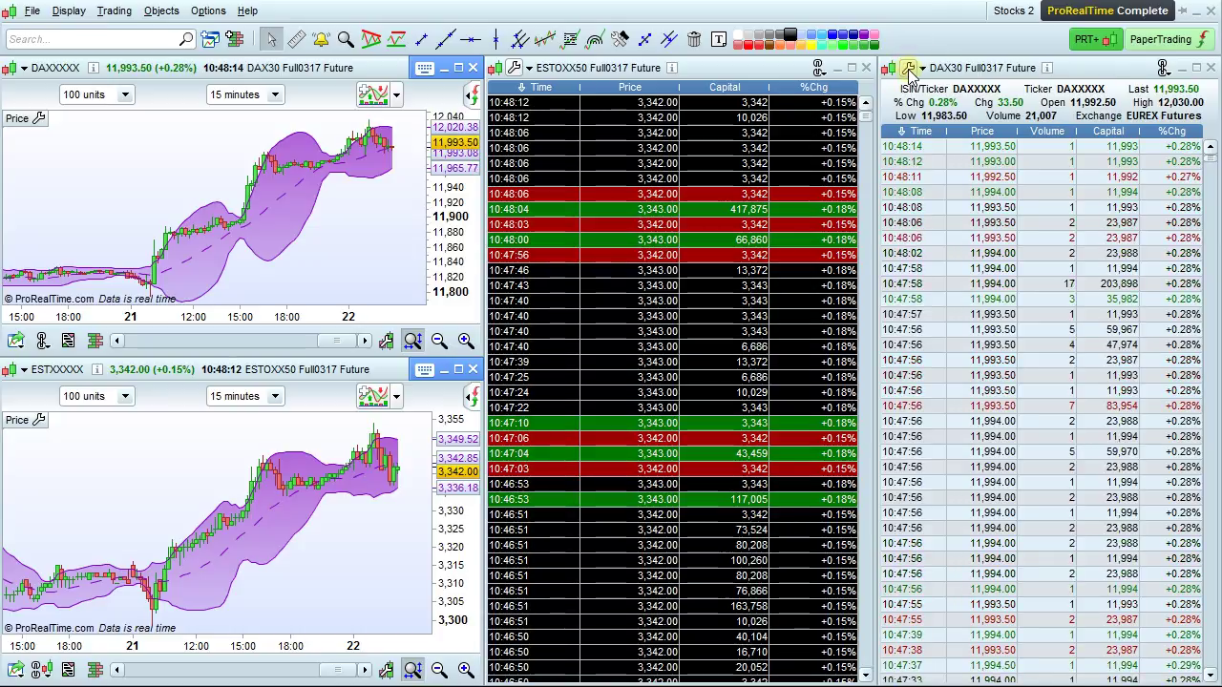
{"action": "left_click_drag", "start_coordinate": [1011, 116], "coordinate": [674, 122]}
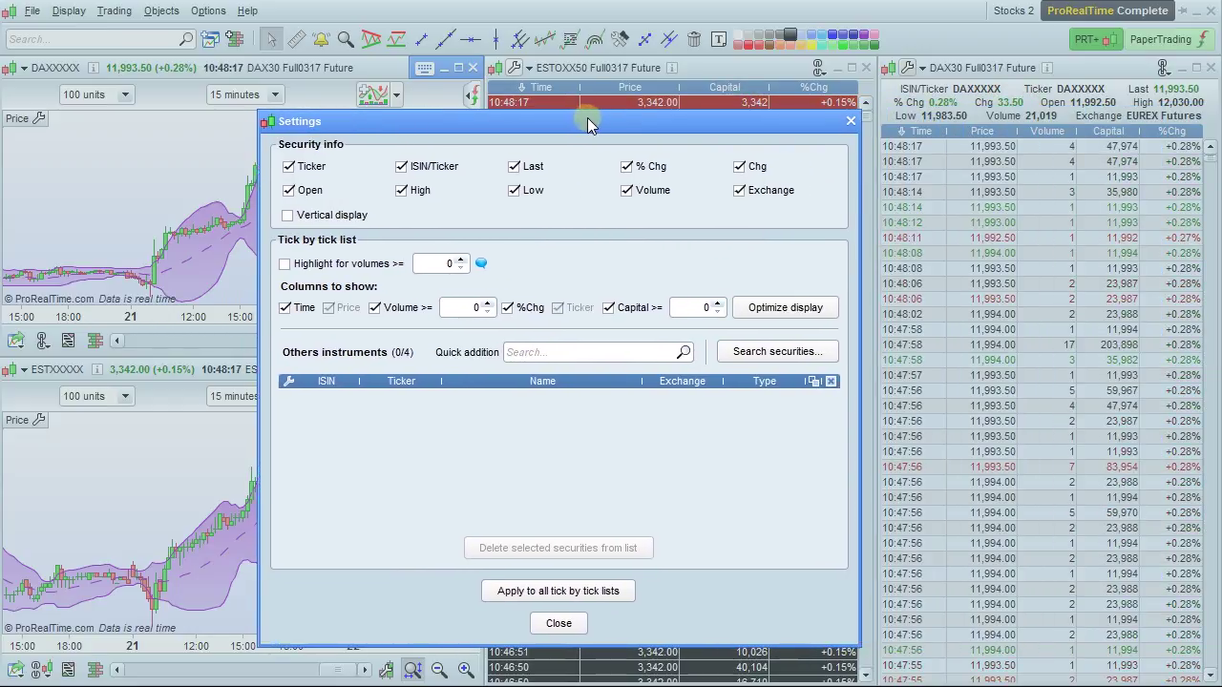
{"action": "left_click_drag", "start_coordinate": [739, 120], "coordinate": [600, 119]}
{"action": "left_click", "coordinate": [551, 351]}
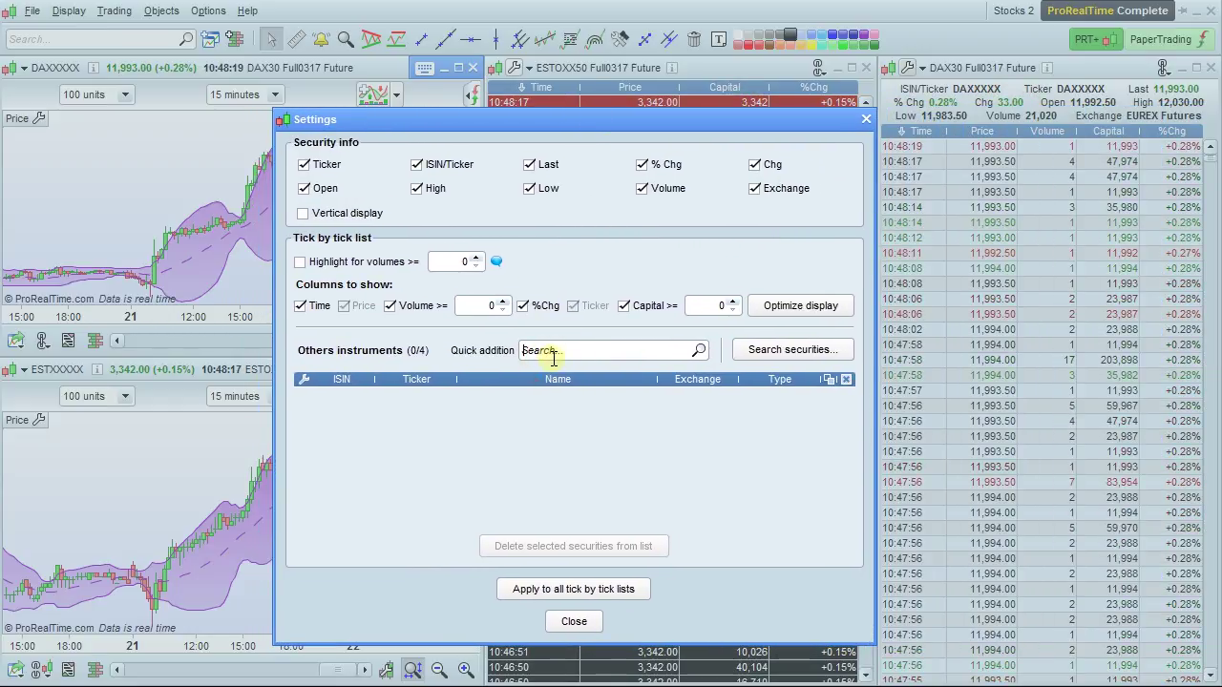
{"action": "type", "text": "E"}
{"action": "type", "text": "STX"}
{"action": "type", "text": "5XXX"}
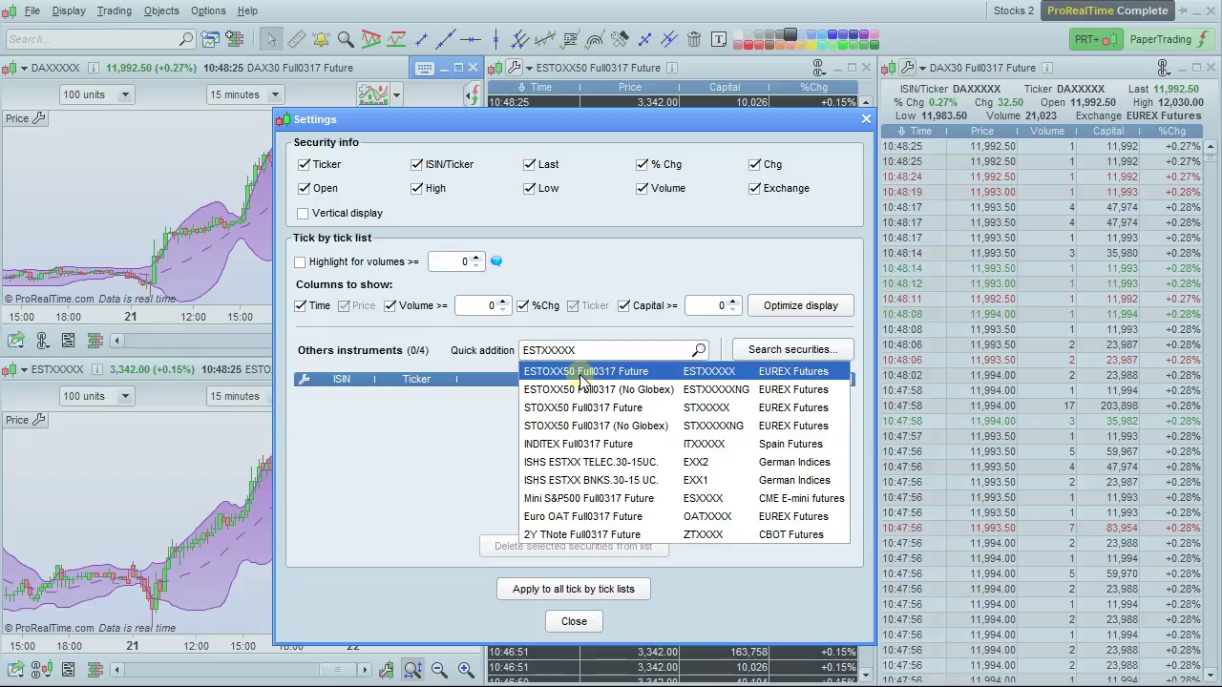
{"action": "left_click", "coordinate": [581, 376]}
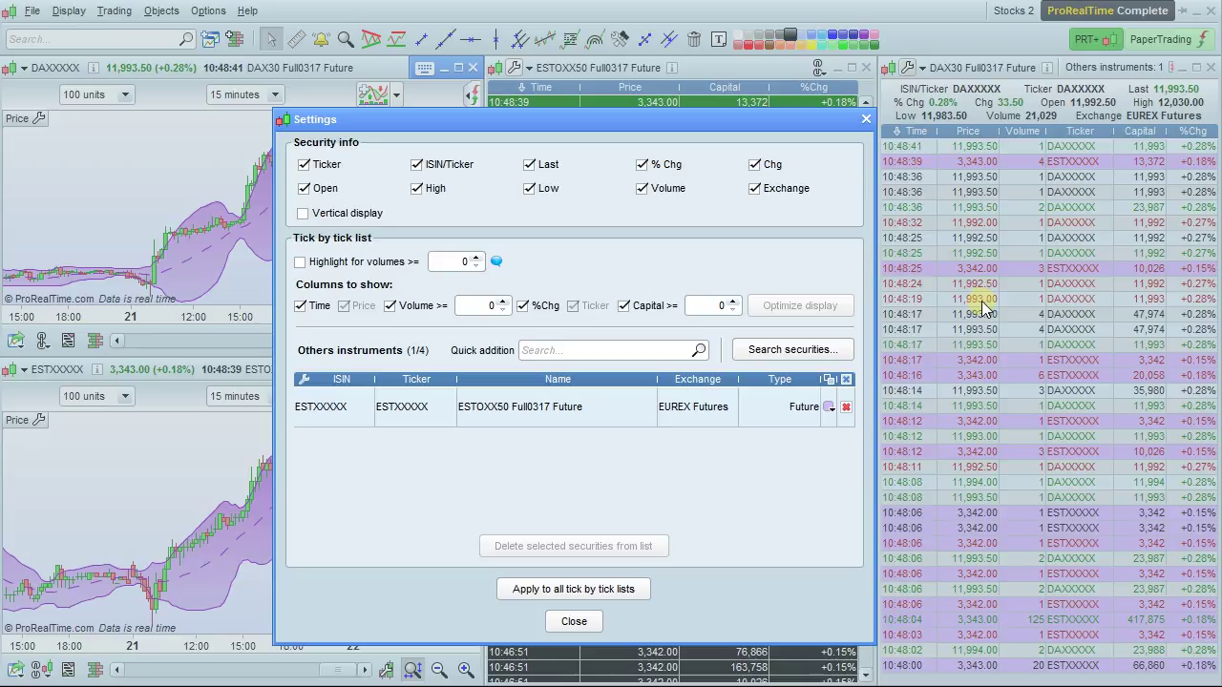
- Add the CAC40 FCE Full0317 future with orange 'Highlight 10' highlighting, then close settings
{"action": "left_click", "coordinate": [583, 348]}
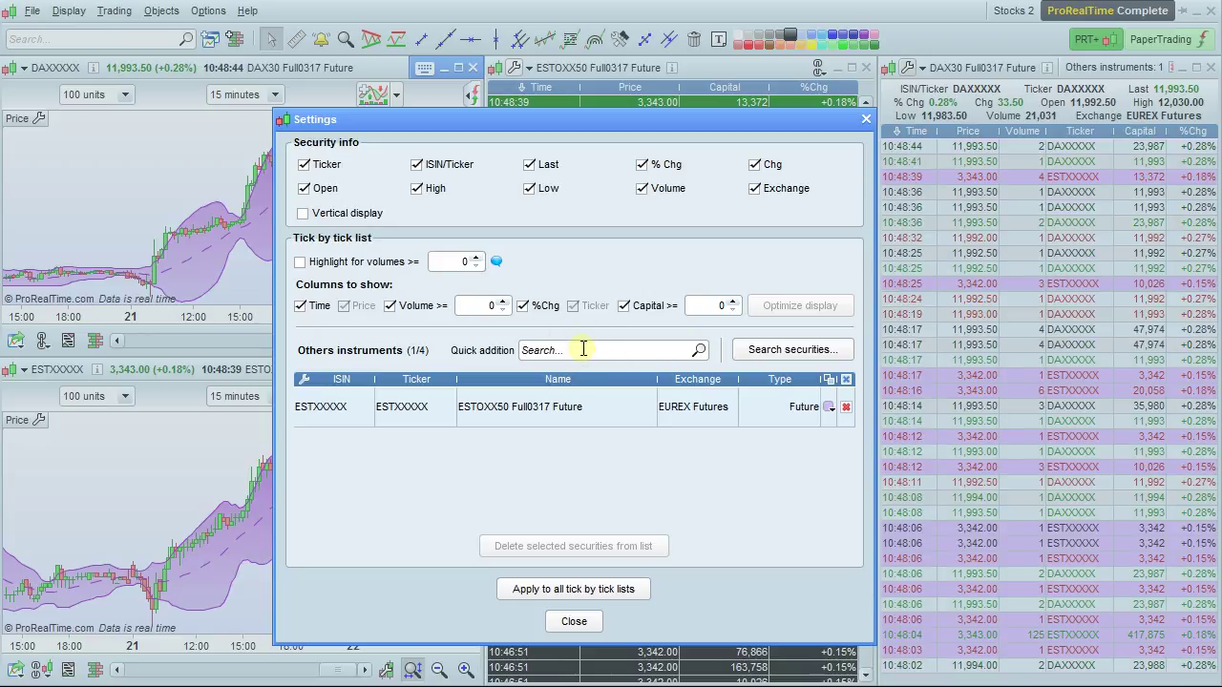
{"action": "type", "text": "FCE"}
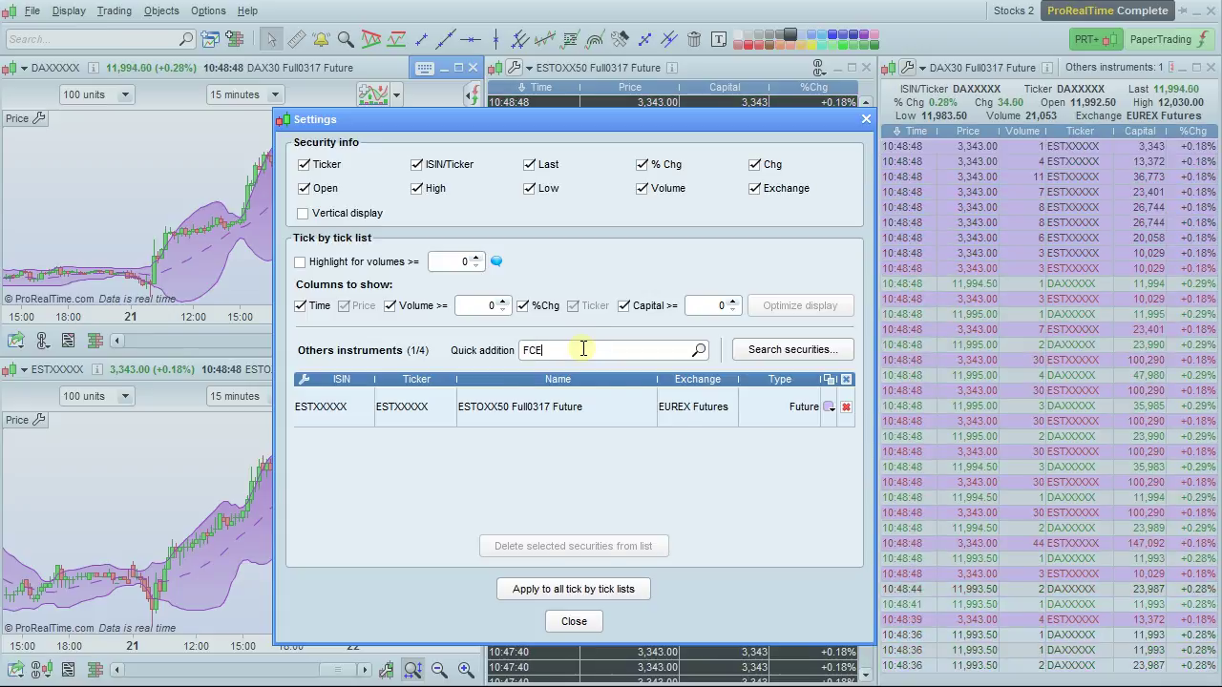
{"action": "left_click", "coordinate": [583, 371]}
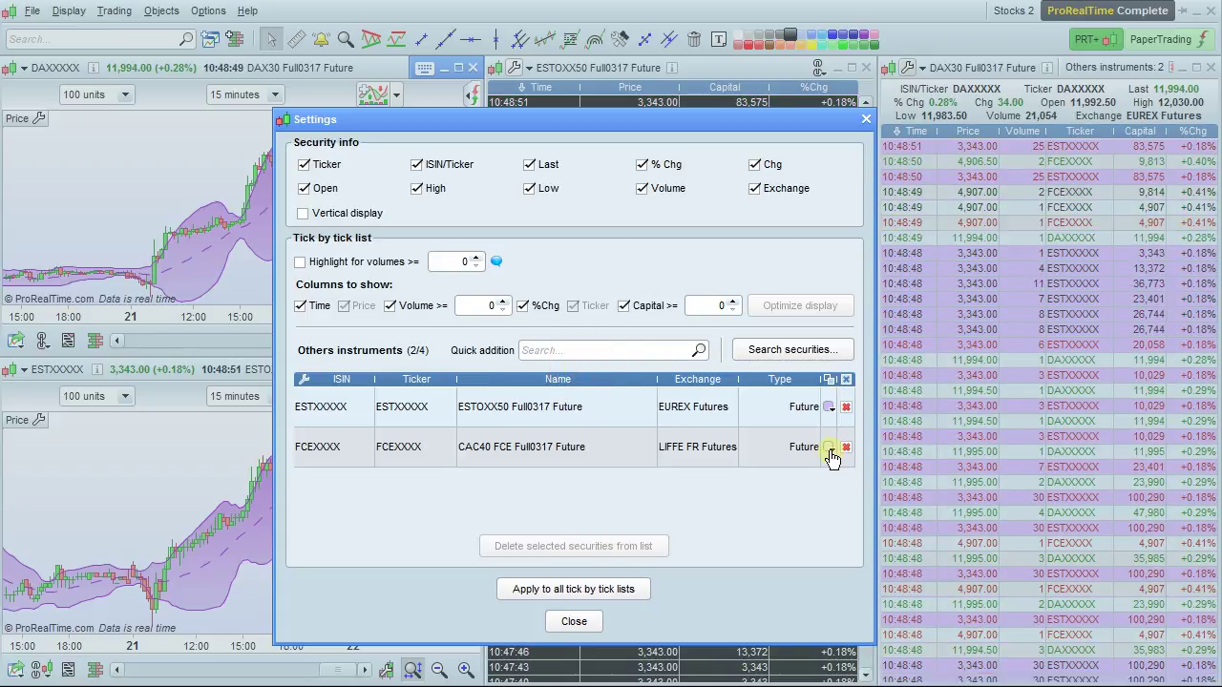
{"action": "left_click", "coordinate": [830, 449]}
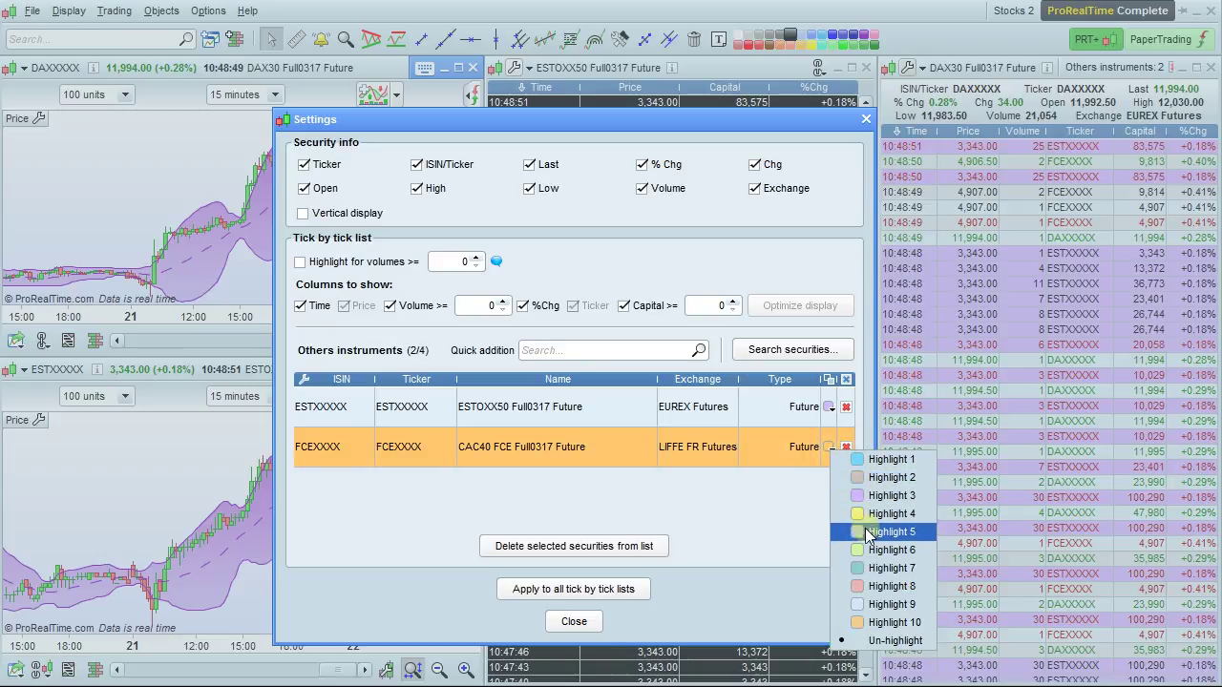
{"action": "left_click", "coordinate": [879, 622]}
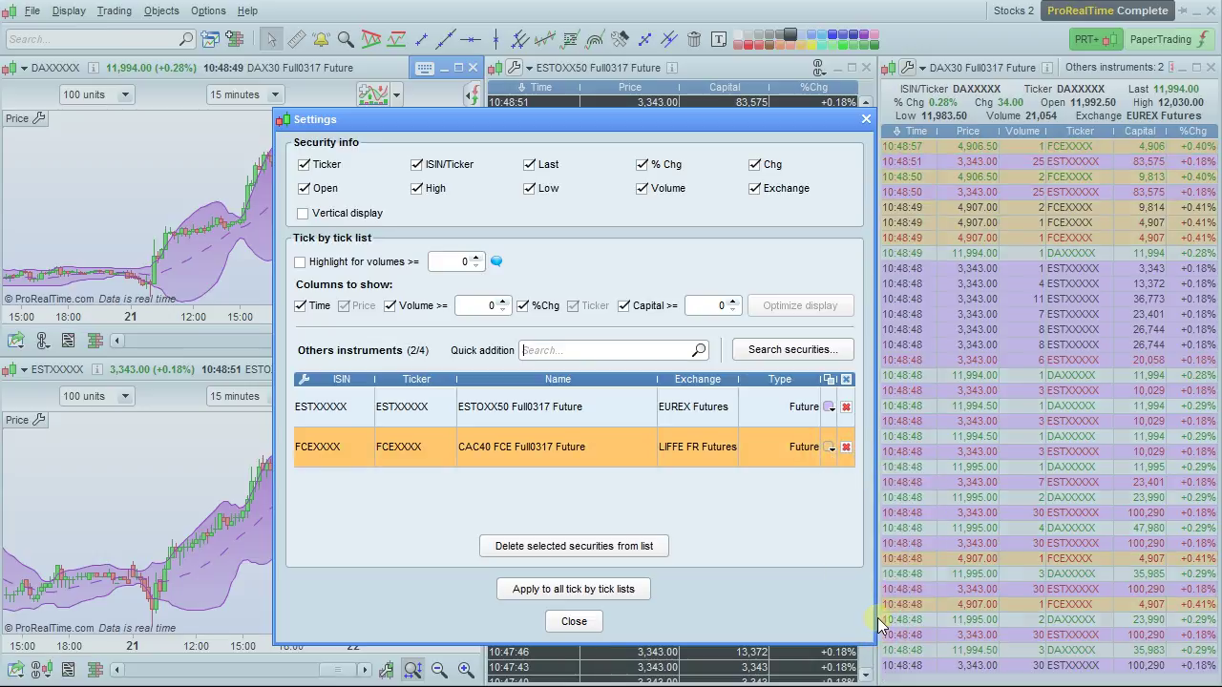
{"action": "left_click", "coordinate": [574, 622]}
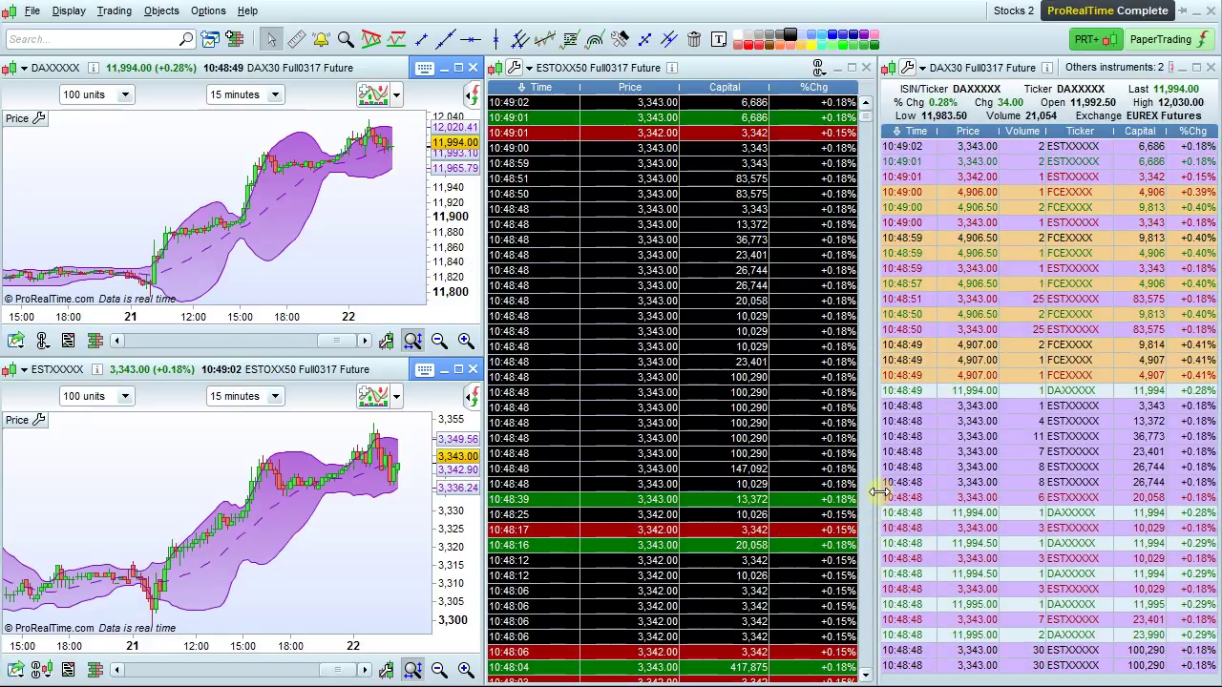
- Drag the panel divider to the far left so the combined DAX30 list fills the screen
{"action": "mouse_move", "coordinate": [876, 491]}
{"action": "left_mouse_down"}
{"action": "mouse_move", "coordinate": [427, 514]}
{"action": "mouse_move", "coordinate": [8, 510]}
{"action": "left_mouse_up"}
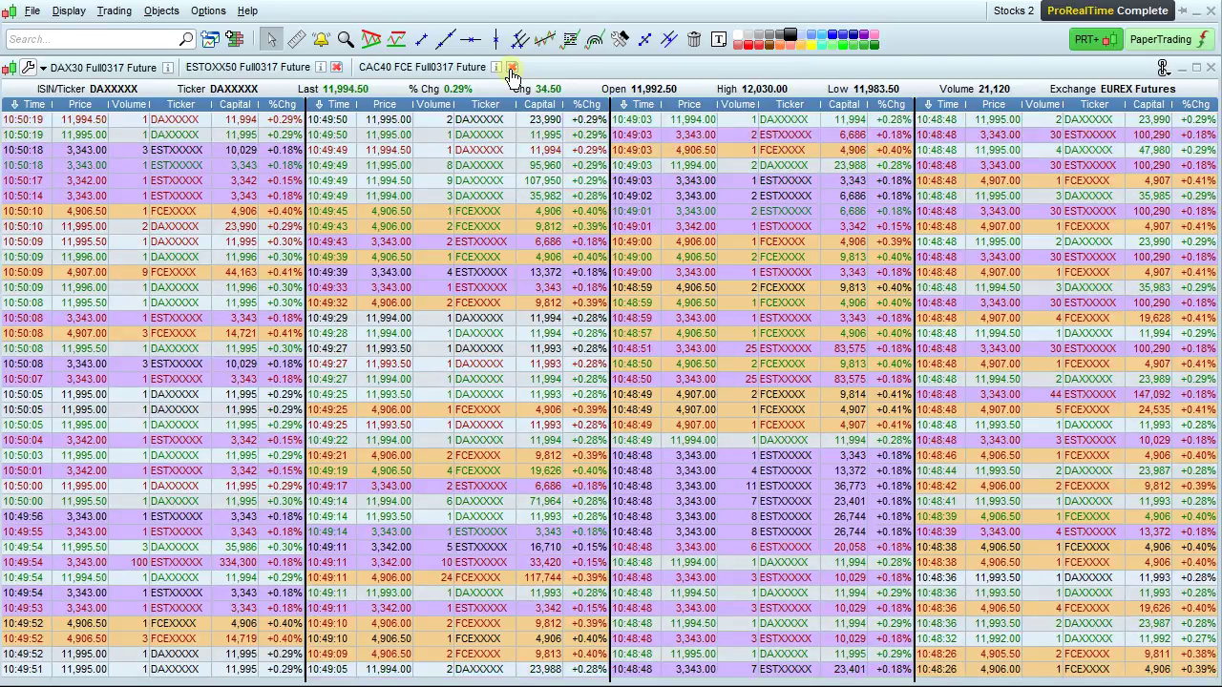
- Close the CAC40 list, restore the charts alongside, and switch the main instrument to BAY.MOTOREN WERKE AG
{"action": "left_click", "coordinate": [512, 69]}
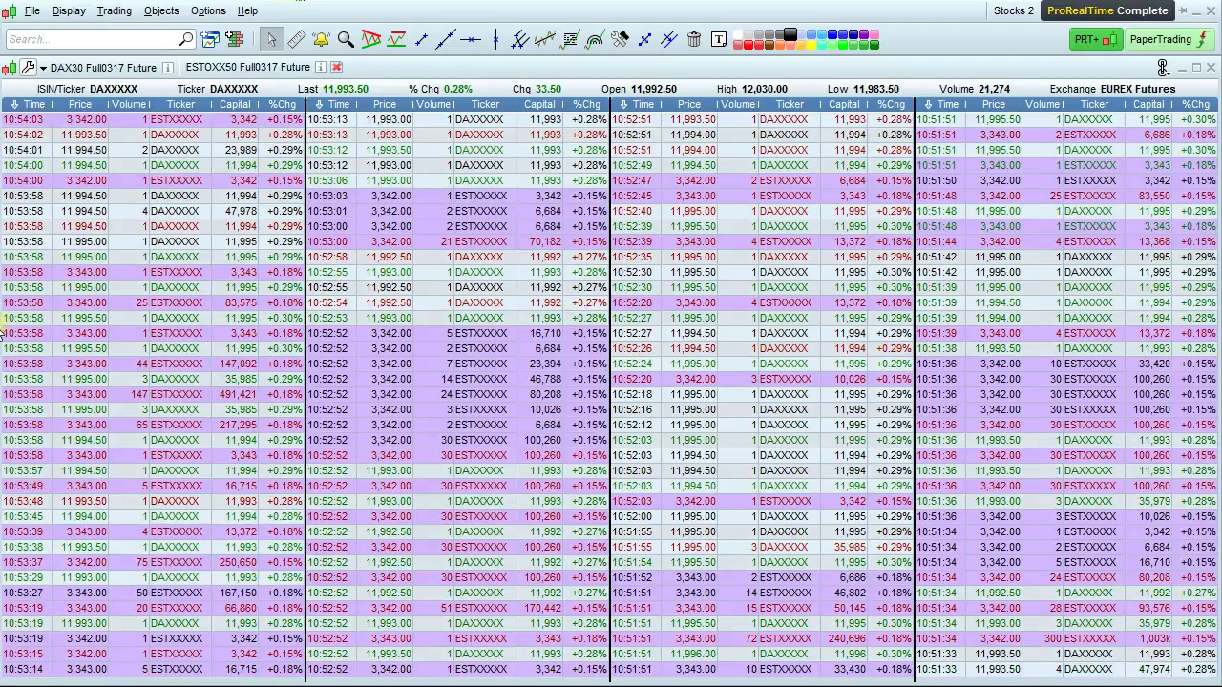
{"action": "left_click_drag", "start_coordinate": [3, 330], "coordinate": [485, 300]}
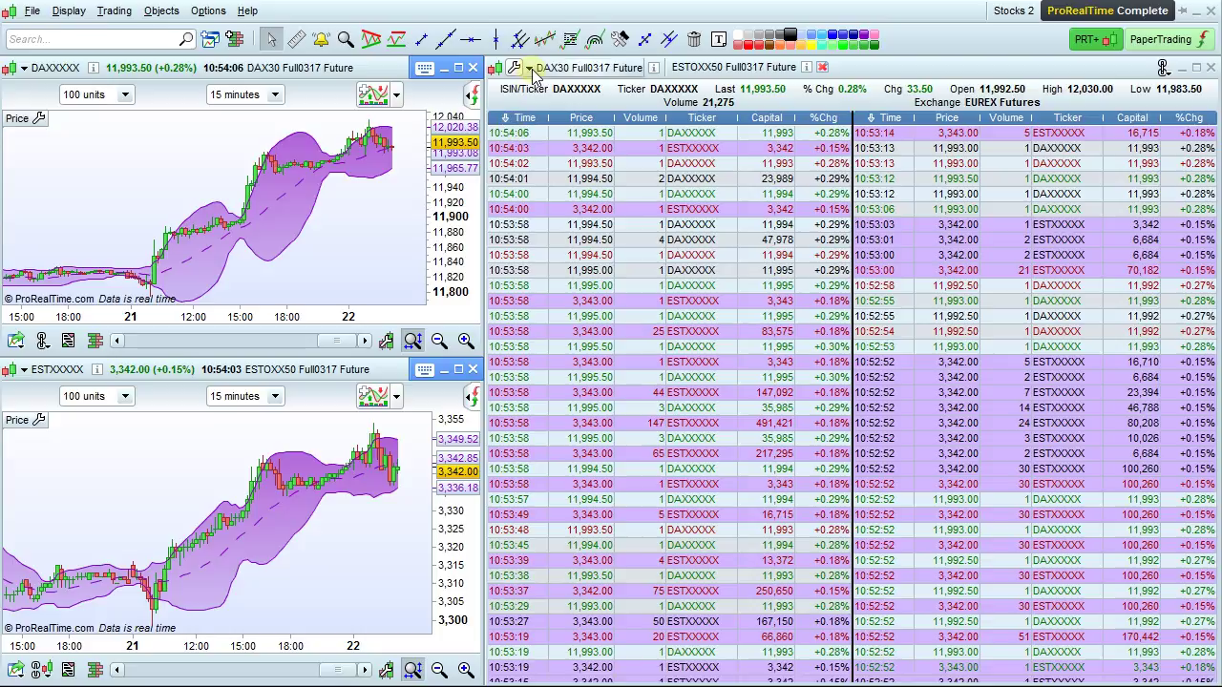
{"action": "left_click", "coordinate": [530, 69]}
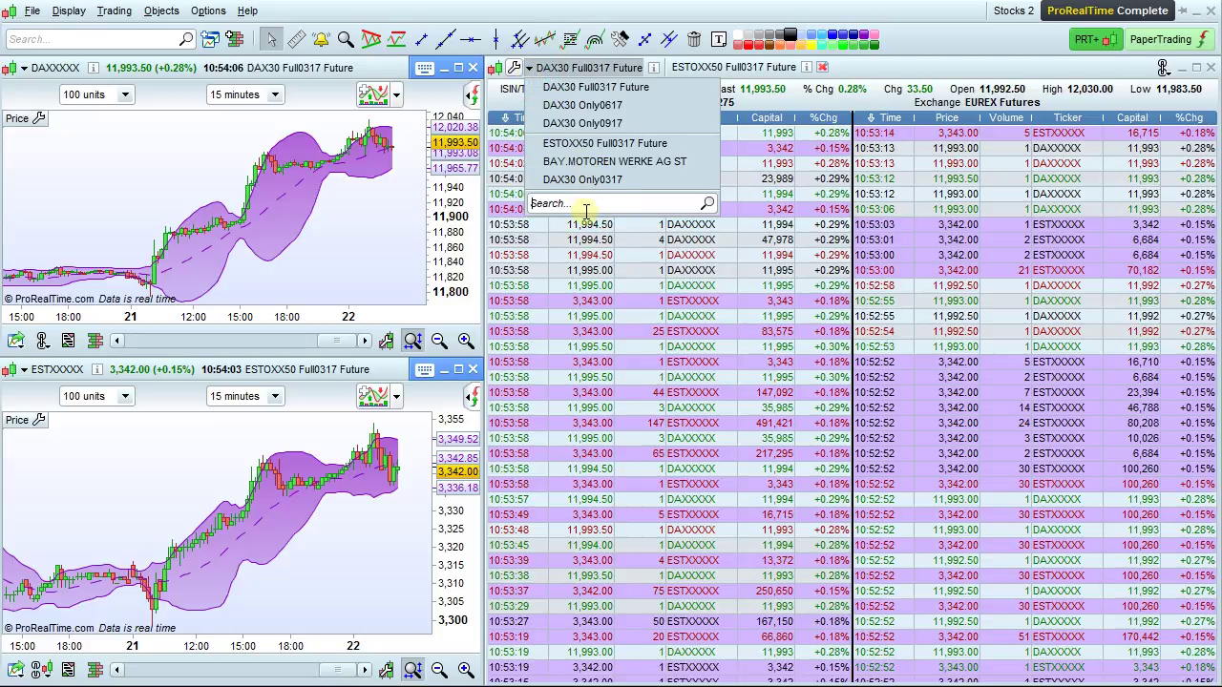
{"action": "type", "text": "BMW"}
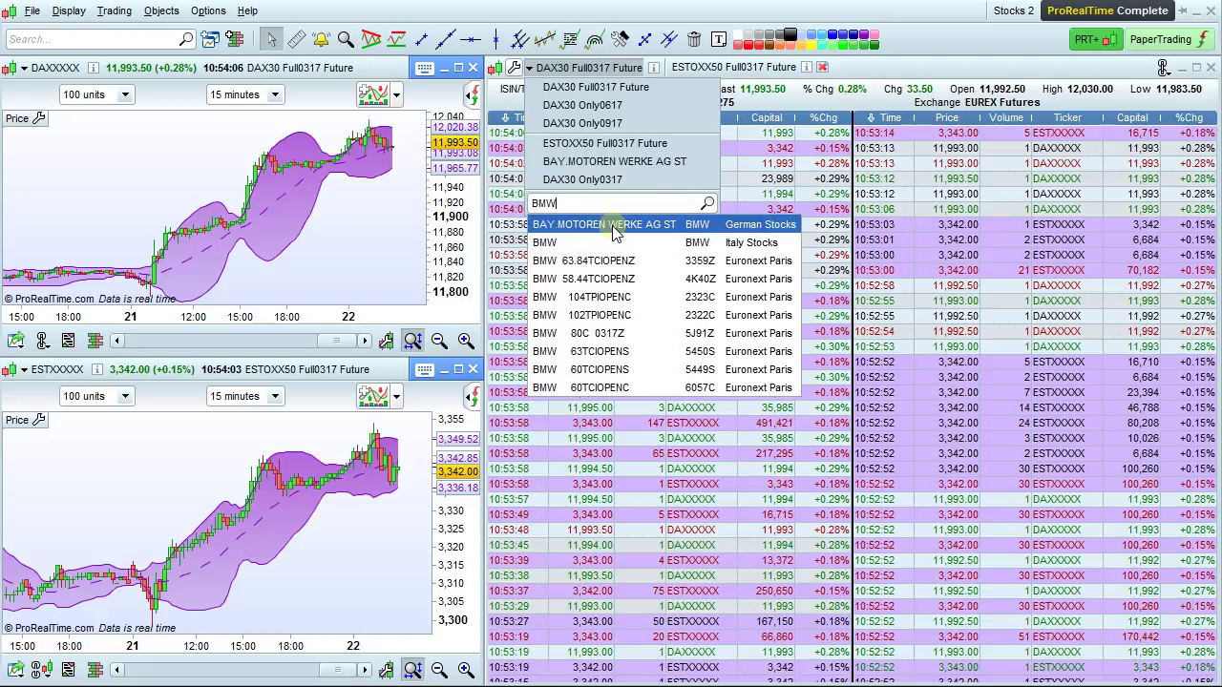
{"action": "left_click", "coordinate": [612, 225]}
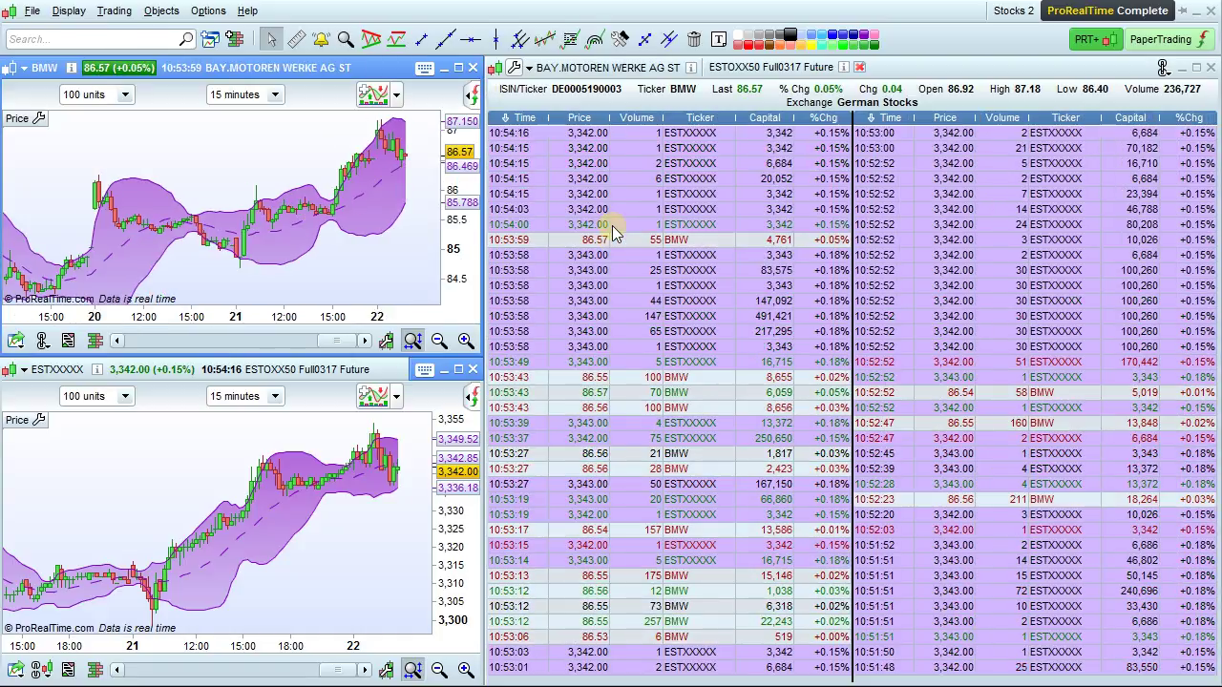
- In the BMW list's settings, replace the ESTOXX50 future with VOLKSWAGEN AG VZO O.N
{"action": "left_click", "coordinate": [515, 69]}
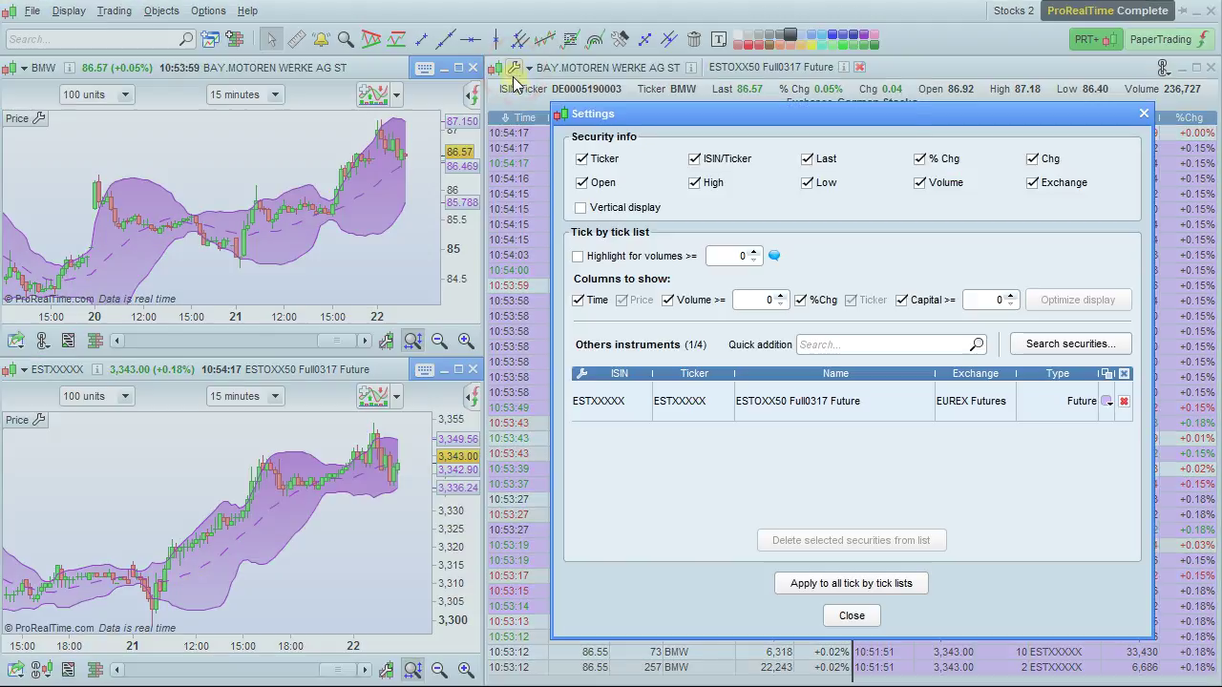
{"action": "left_click", "coordinate": [1128, 405]}
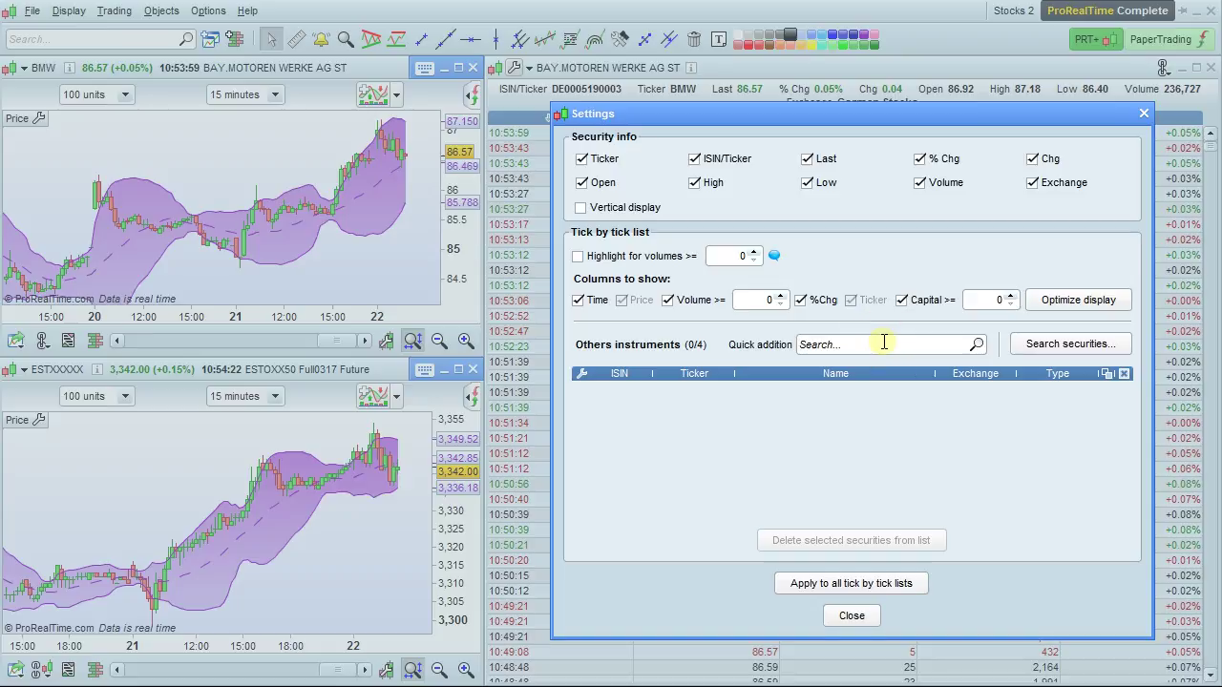
{"action": "type", "text": "Vo"}
{"action": "type", "text": "lkswa"}
{"action": "type", "text": "g"}
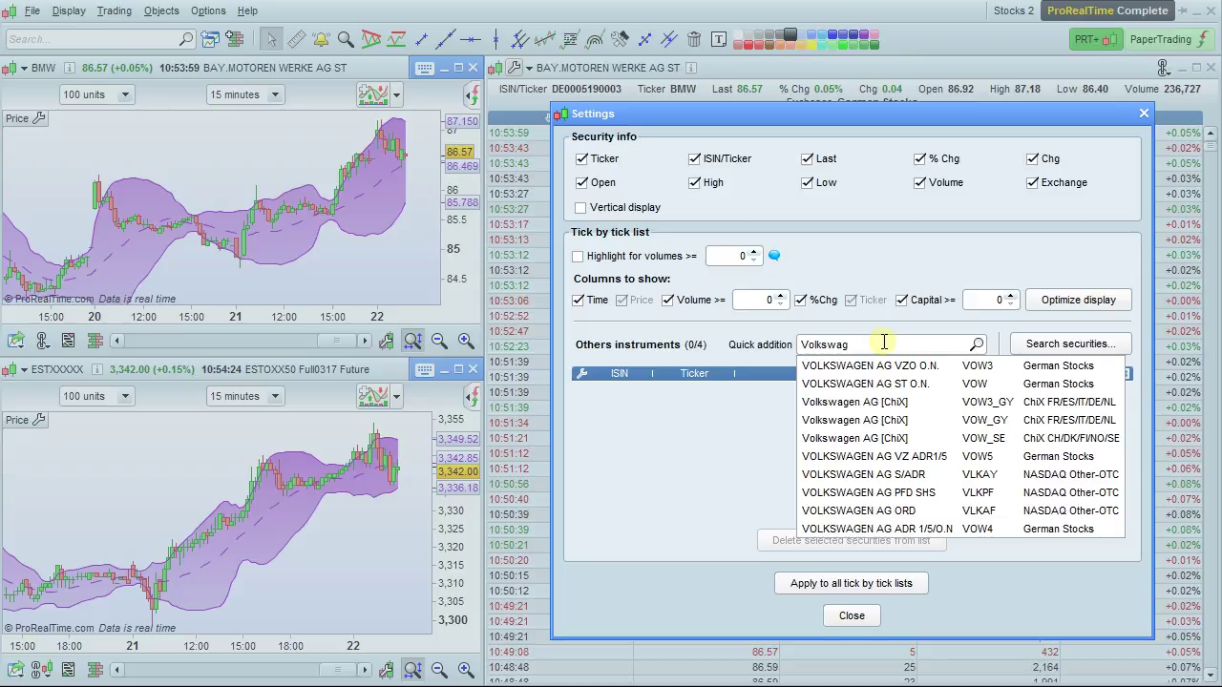
{"action": "left_click", "coordinate": [870, 367]}
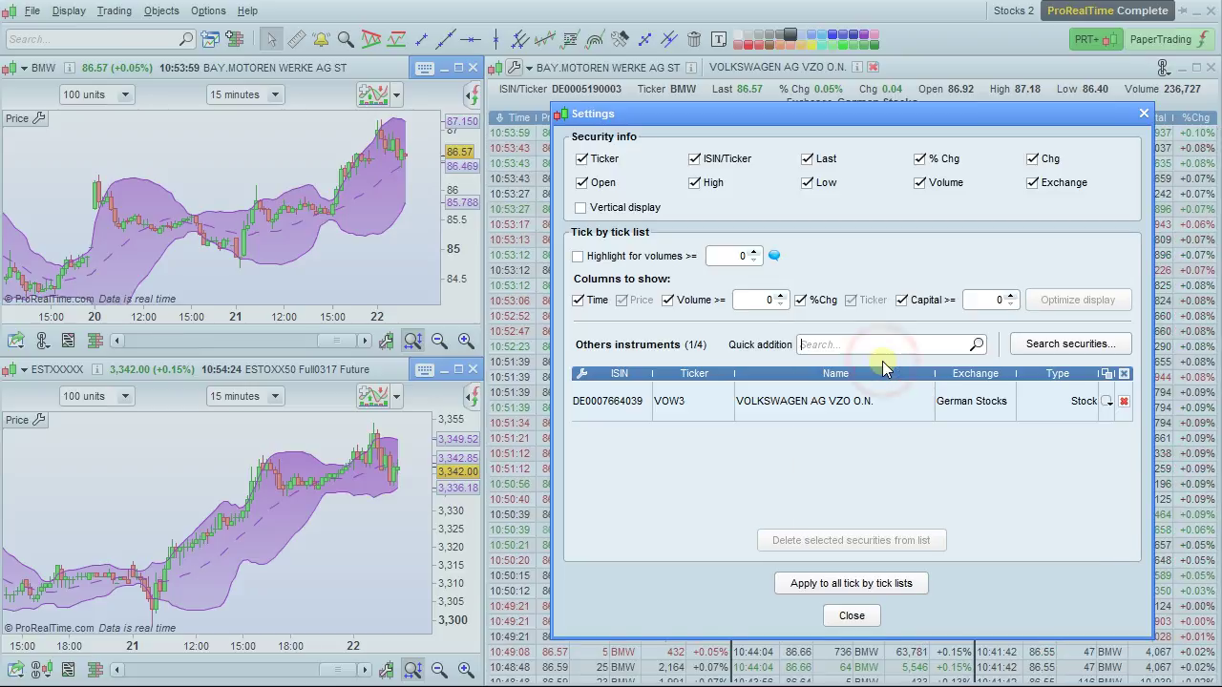
{"action": "left_click", "coordinate": [847, 617]}
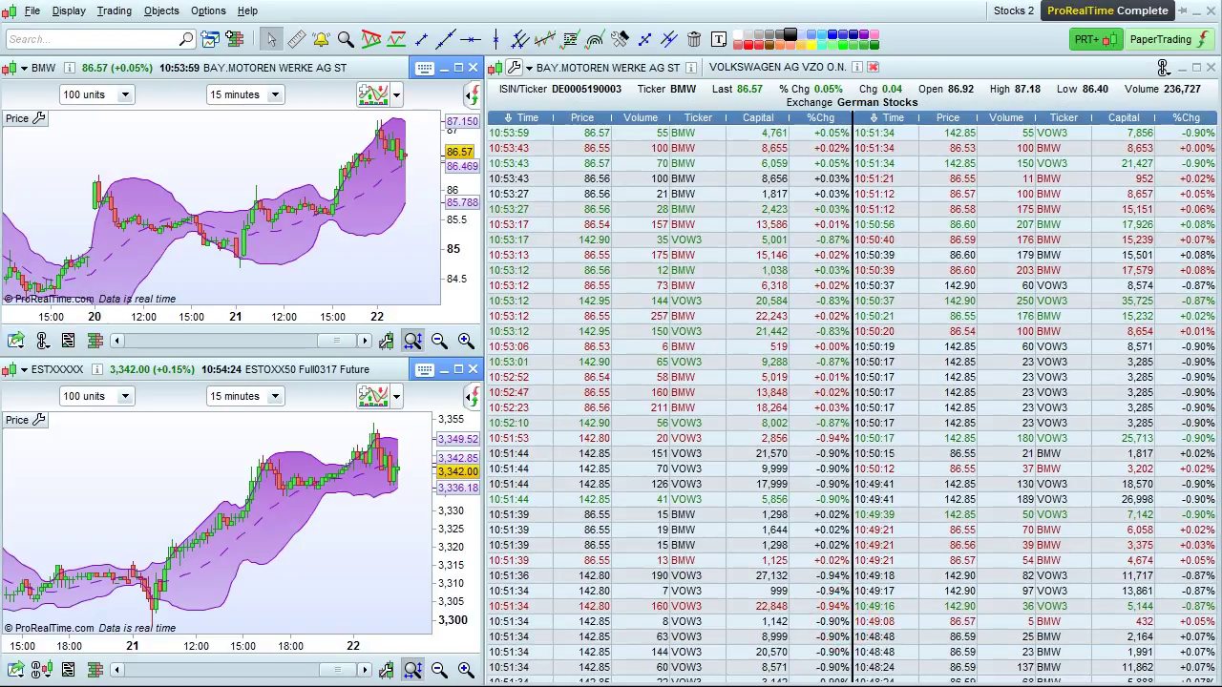